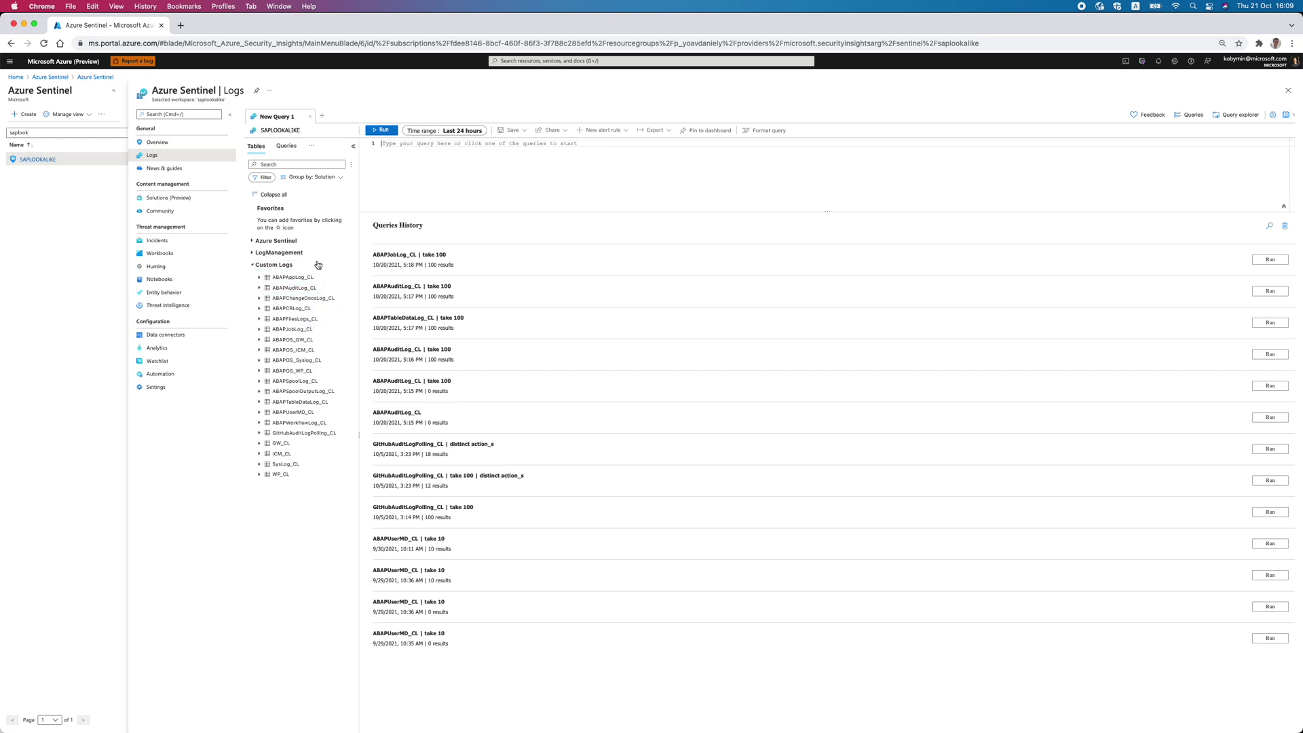
Write a log query on the ABAPAuditLog_CL custom table that takes 100 records.
left_click(304, 289)
double_click(304, 289)
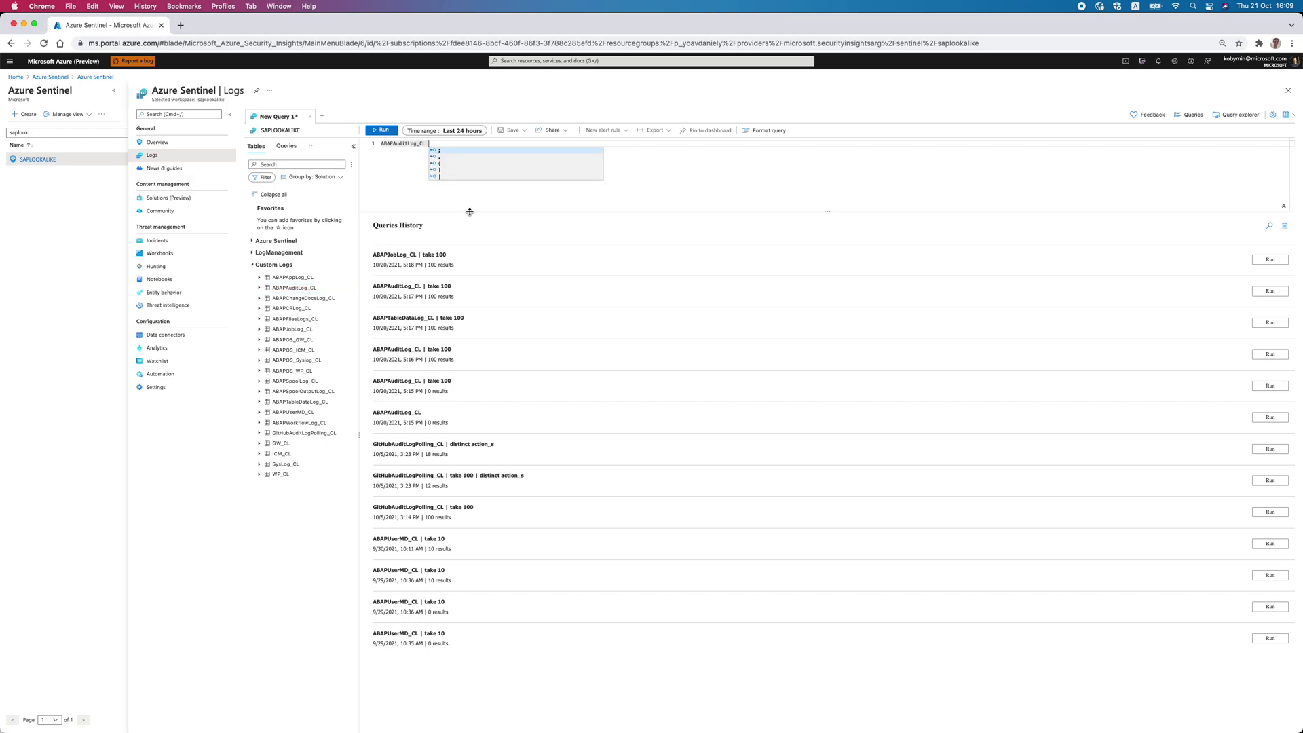
type("| tak")
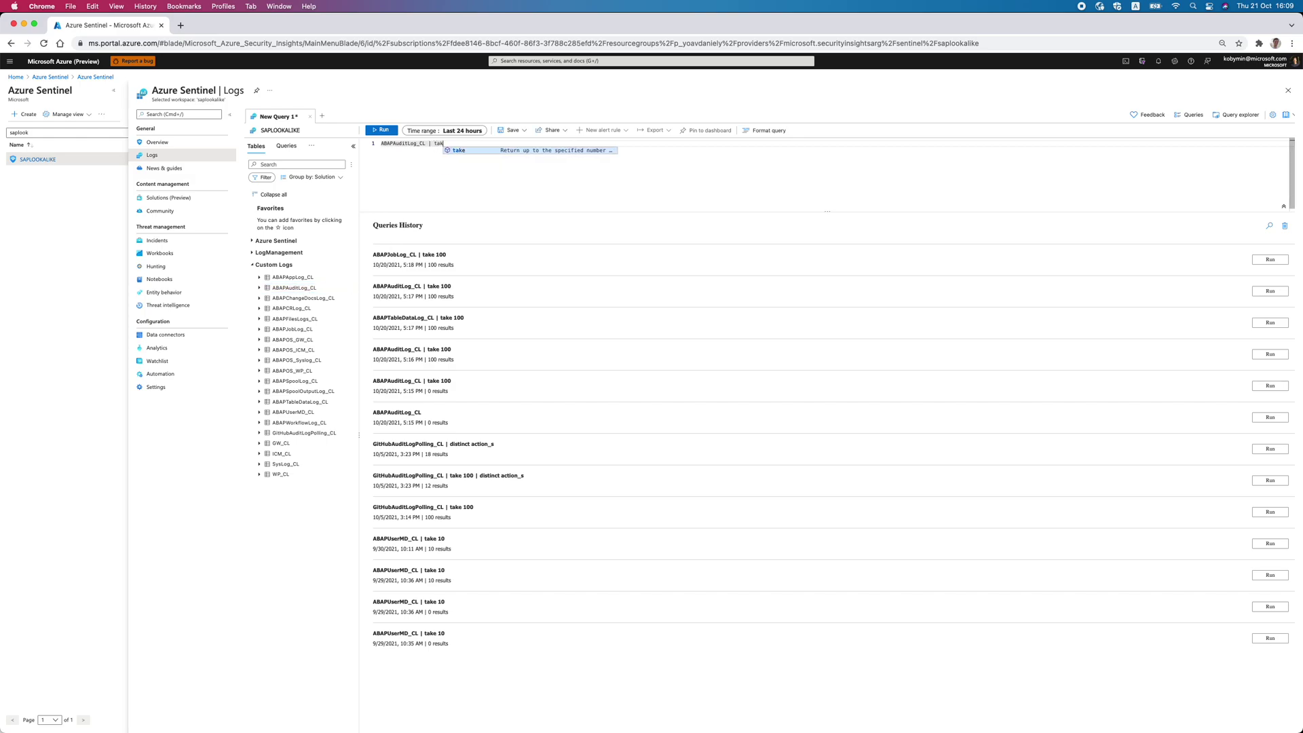
type("e 100")
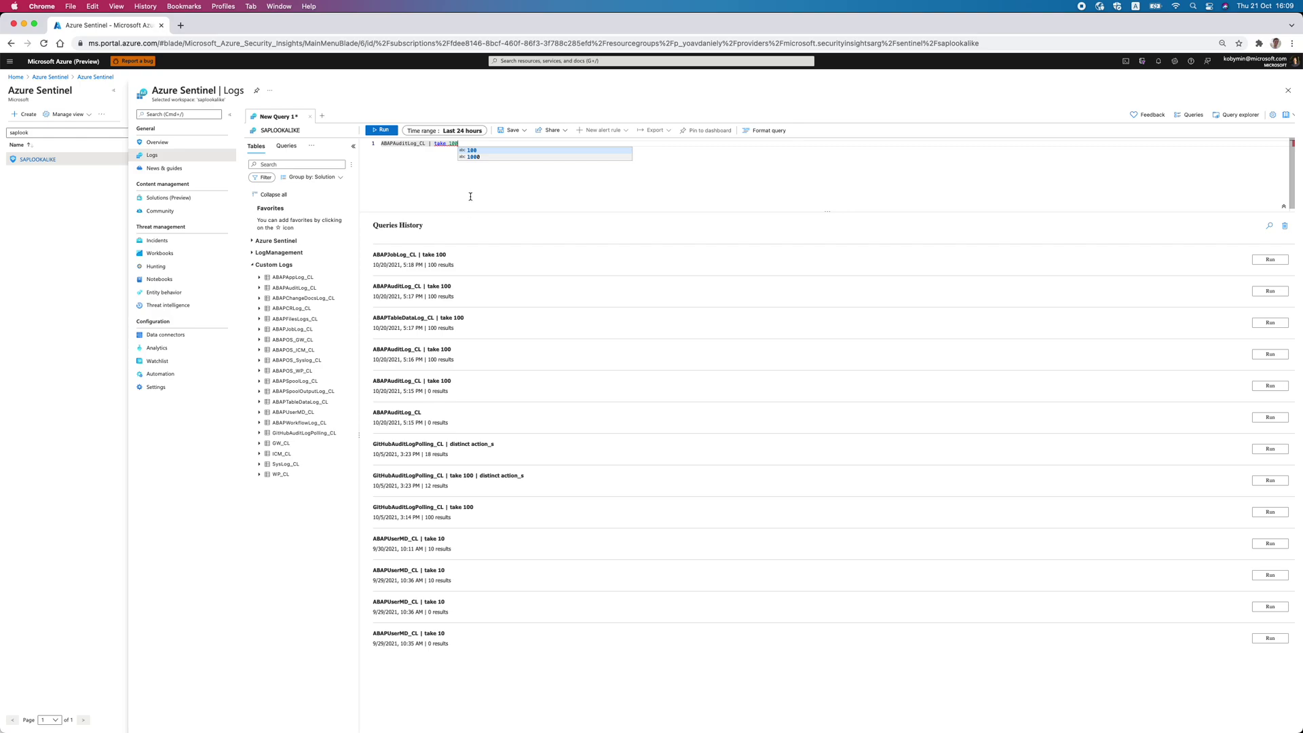
key("Escape")
Set a custom query time range starting on 5/6/2021 and ending 10/21/2021, and run the query.
left_click(434, 135)
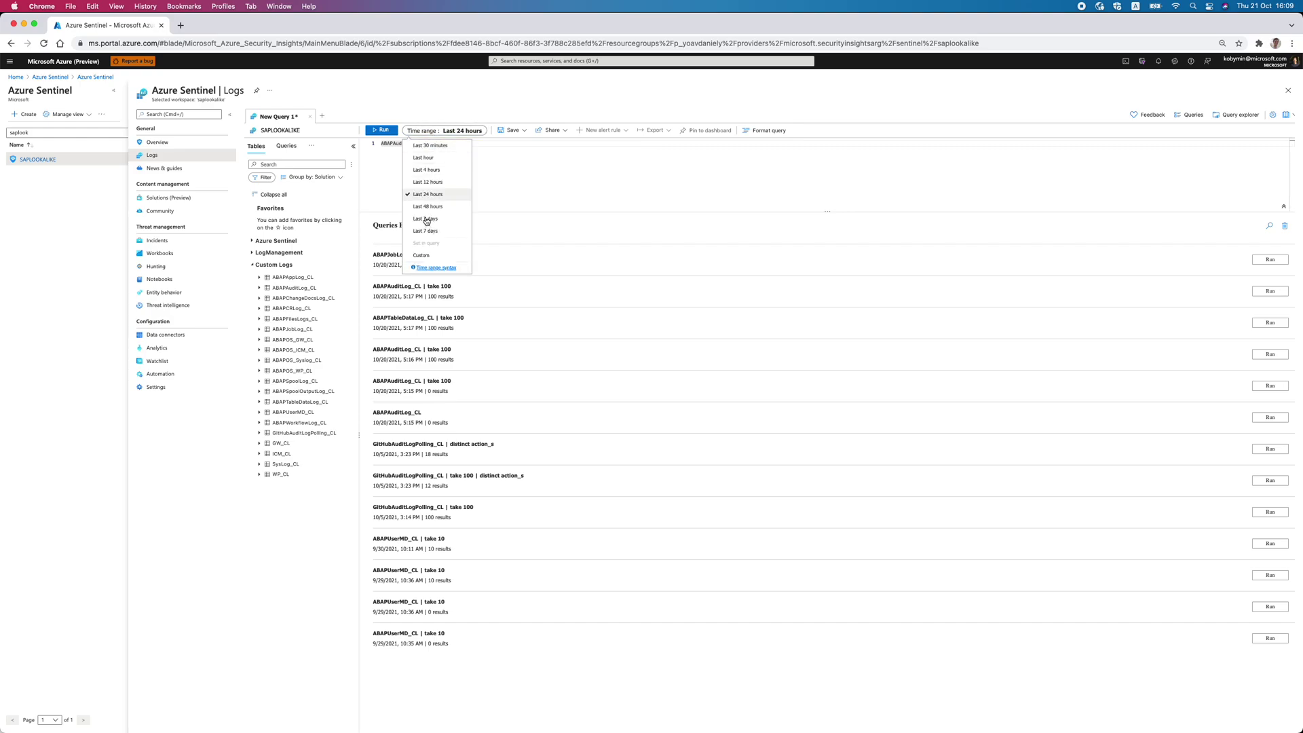
left_click(425, 262)
left_click(486, 165)
left_click(486, 165)
left_click(486, 165)
left_click(543, 198)
left_click(497, 262)
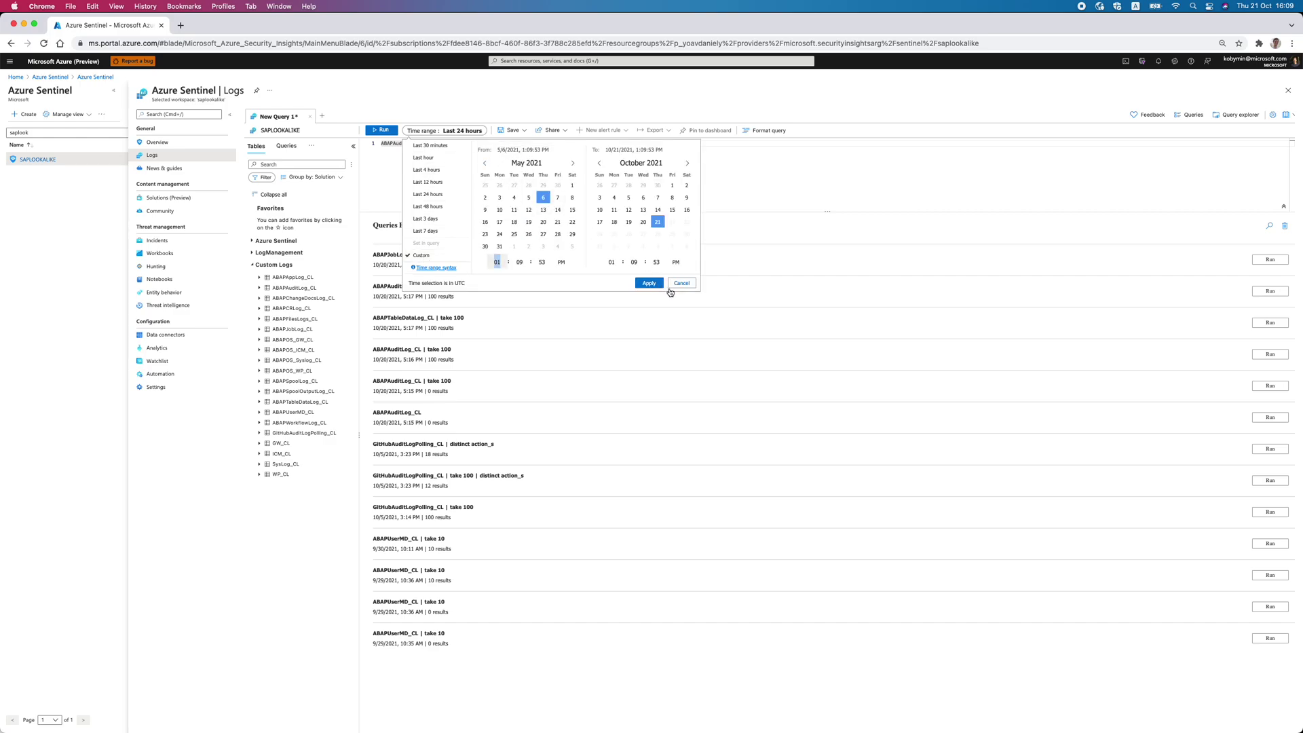
left_click(649, 284)
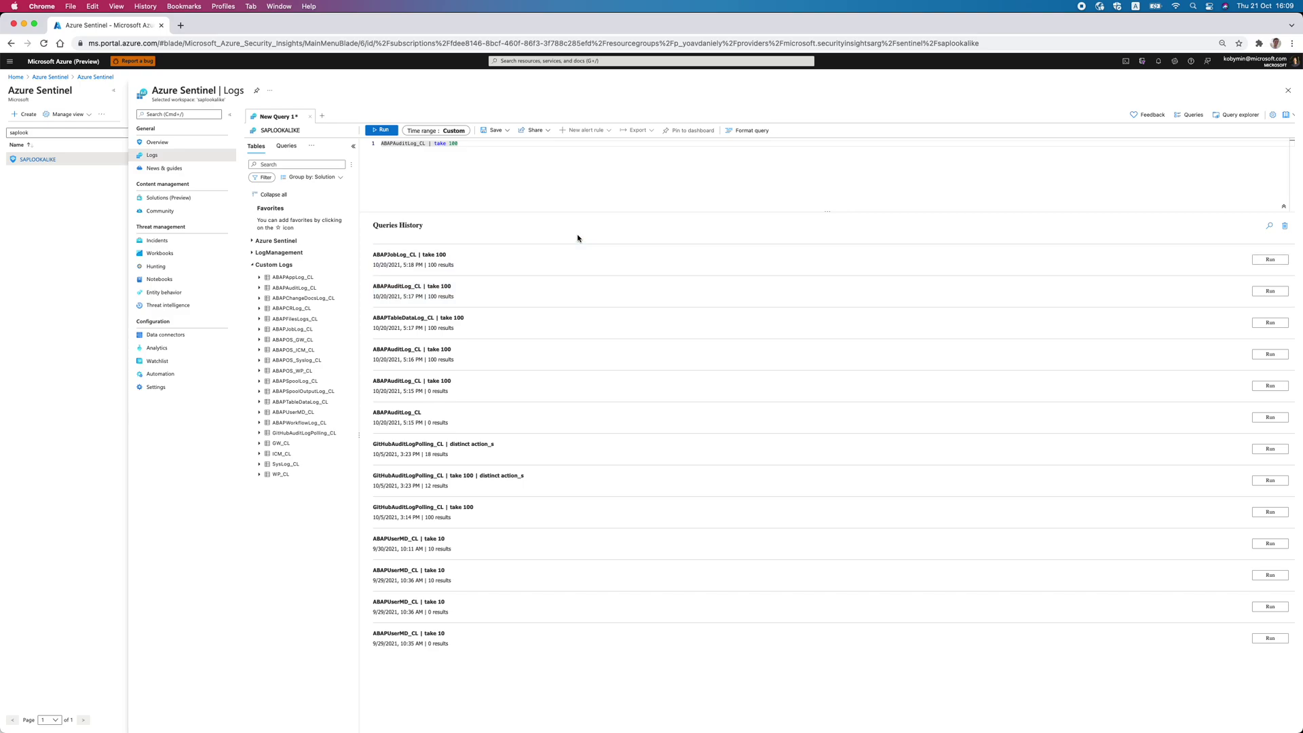
left_click(383, 130)
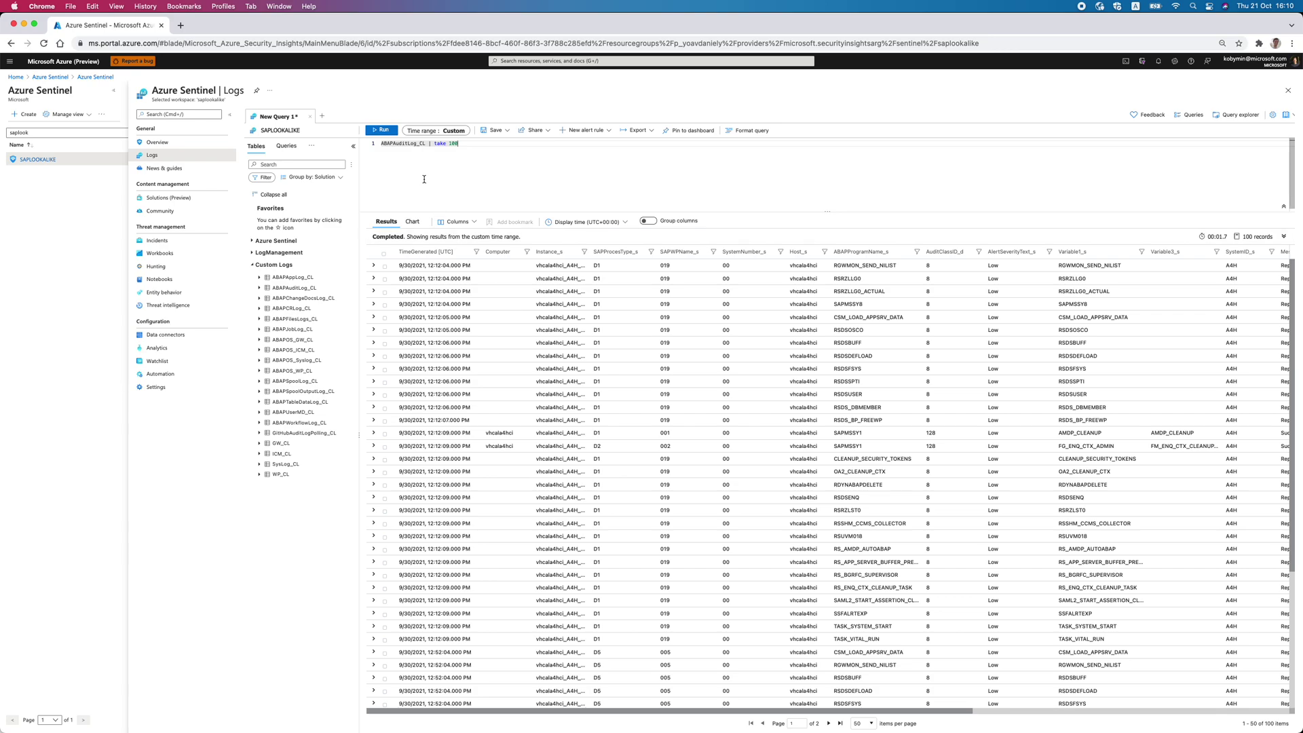
Filter the saved workbooks by "sap", discarding the unsaved query, and open the "Preview - SAP - Audit Log Browser - 08/26/2021 16:56" workbook.
left_click(173, 256)
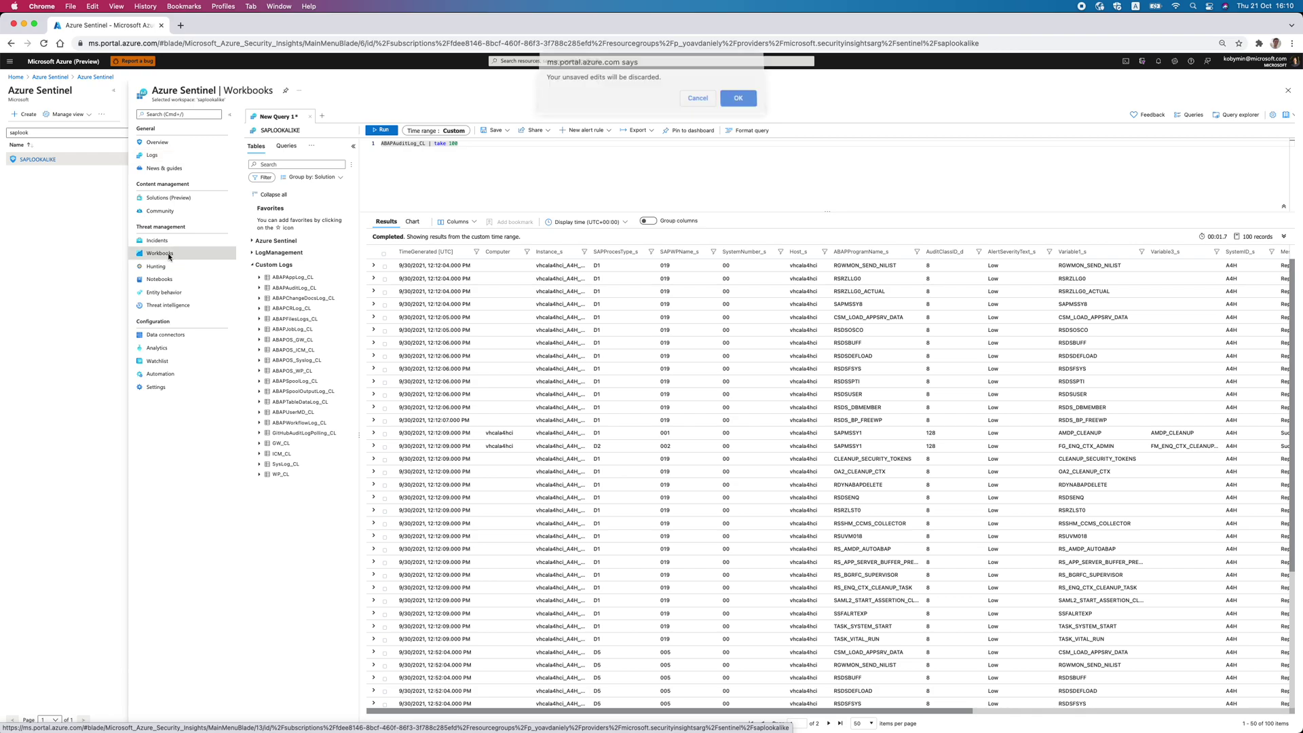
left_click(755, 107)
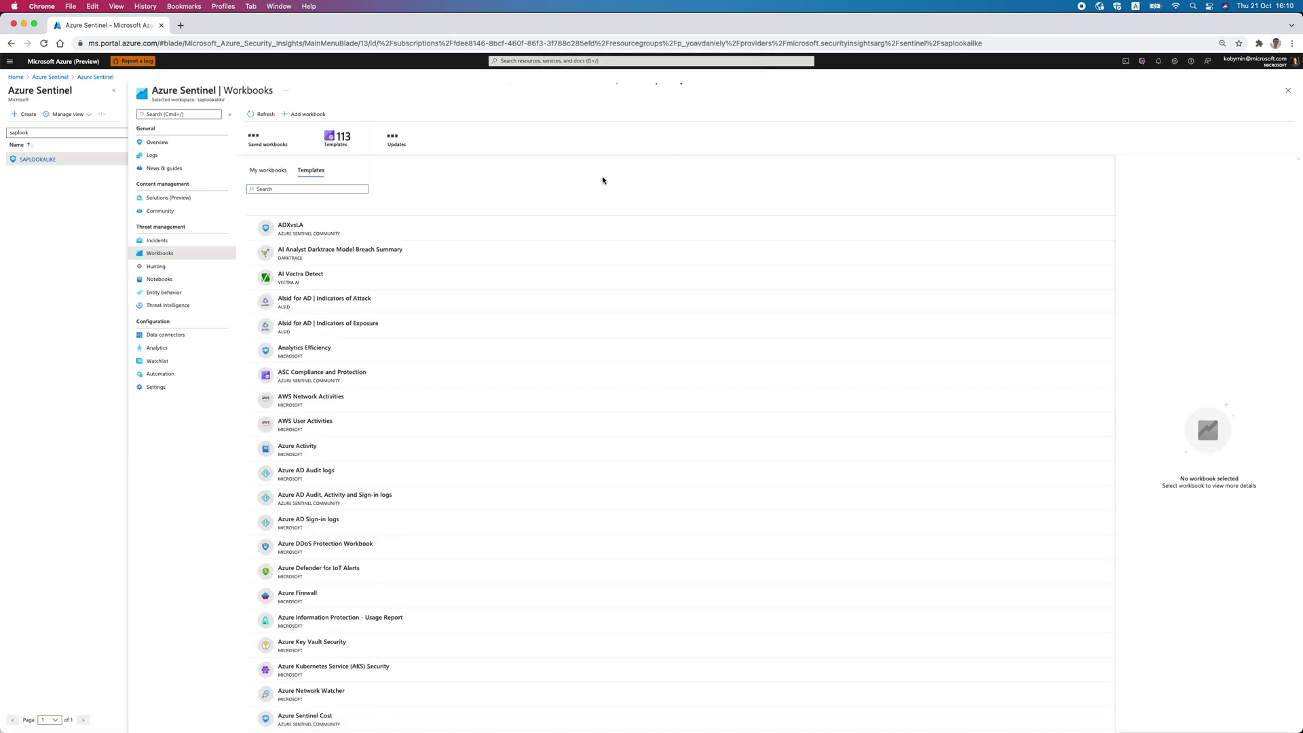
left_click(268, 171)
left_click(286, 189)
type("sap")
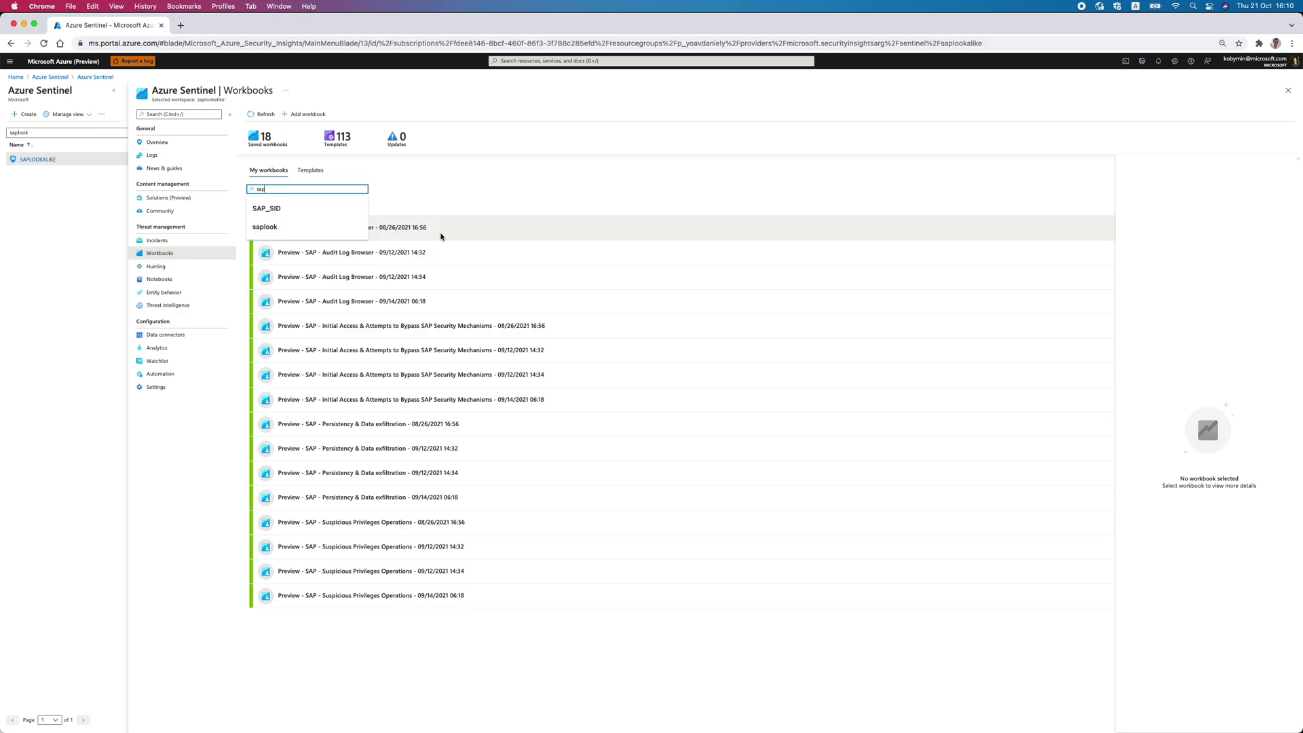
left_click(429, 240)
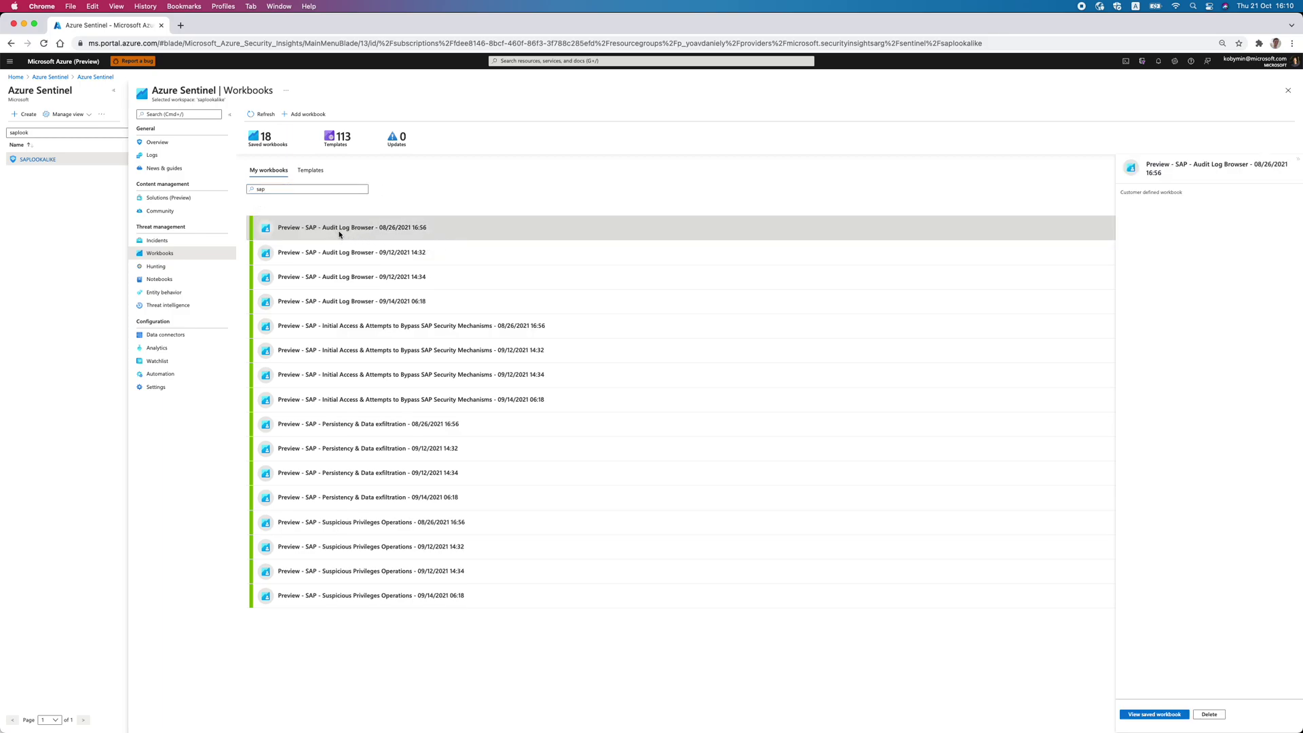
left_click(1154, 714)
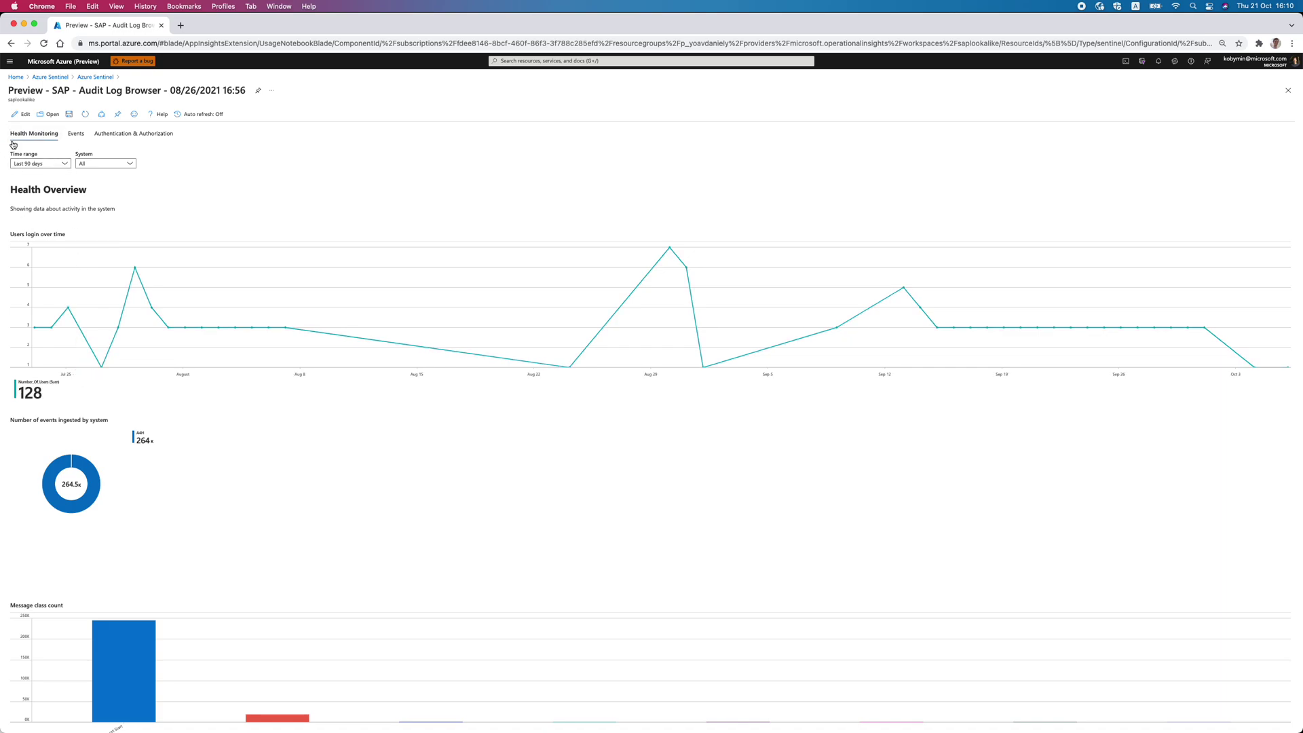
Examine the workbook's time range and system filter options and the Health Monitoring charts.
left_click(63, 164)
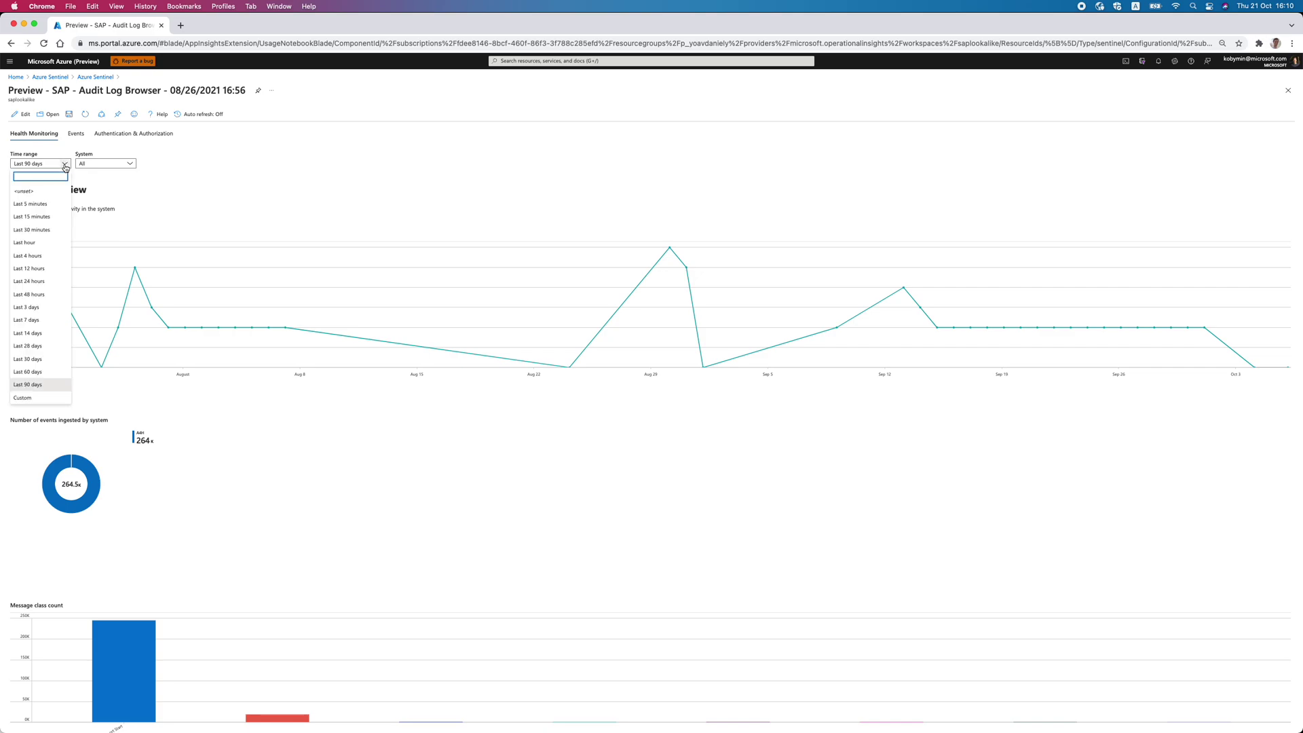
left_click(131, 164)
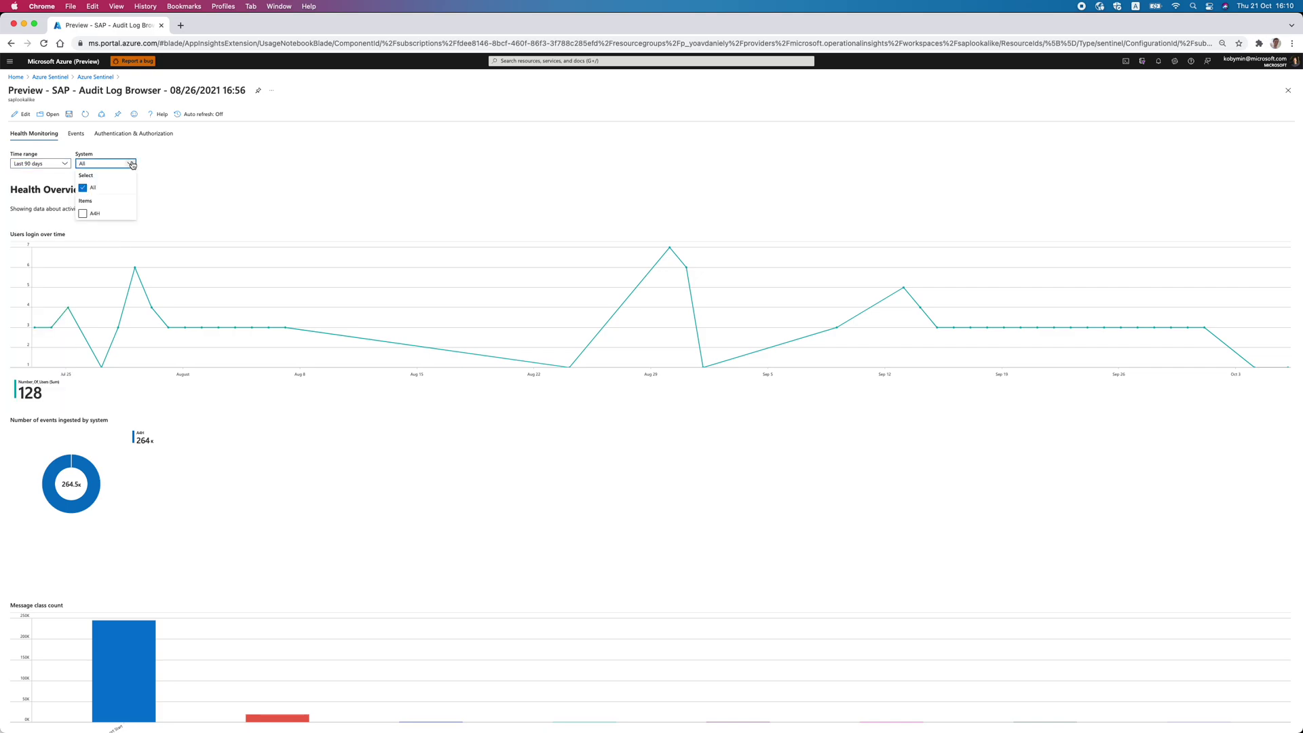
left_click(214, 201)
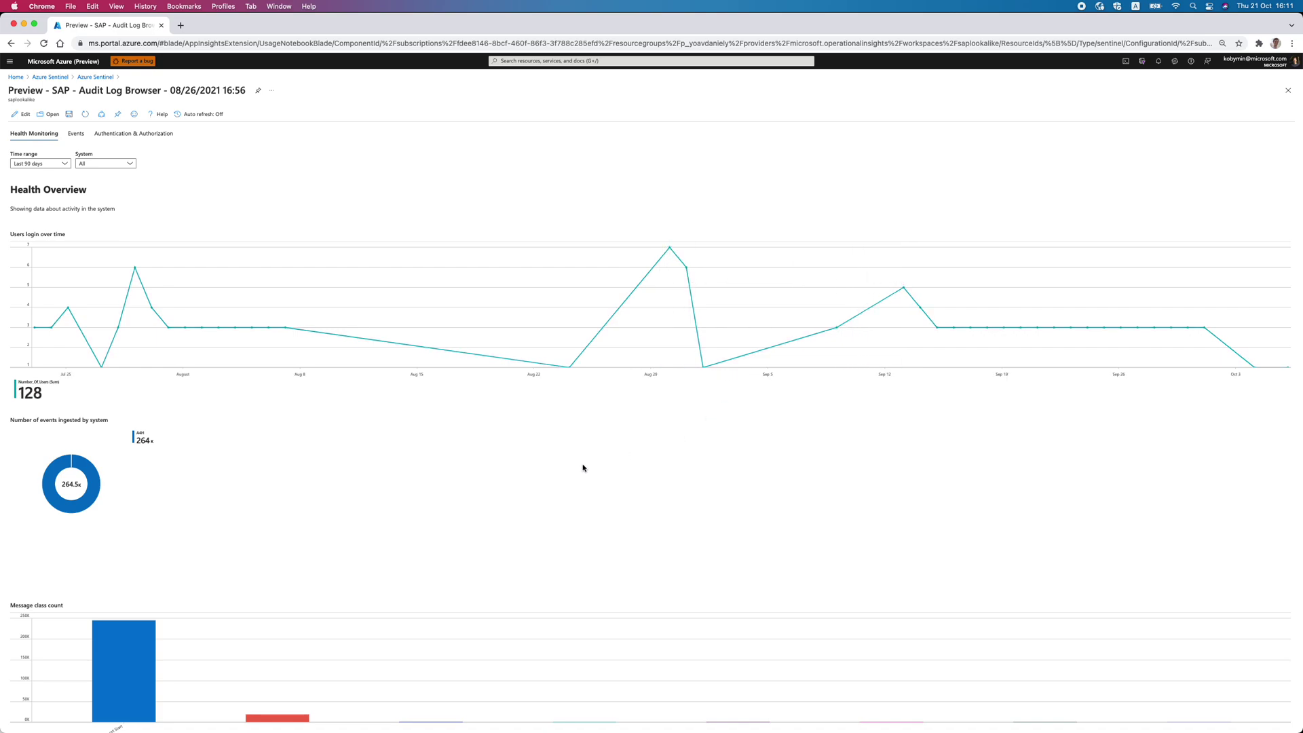
scroll(518, 514, "down", 1)
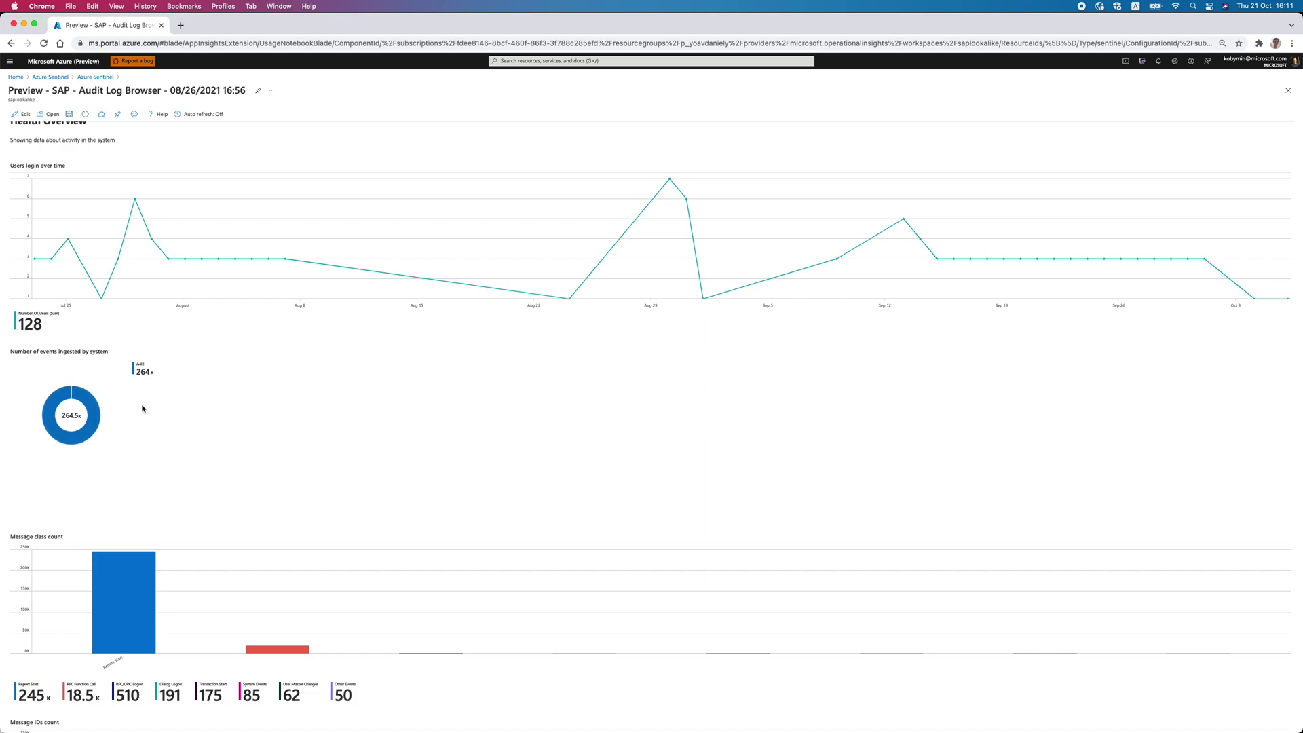
scroll(142, 409, "down", 2)
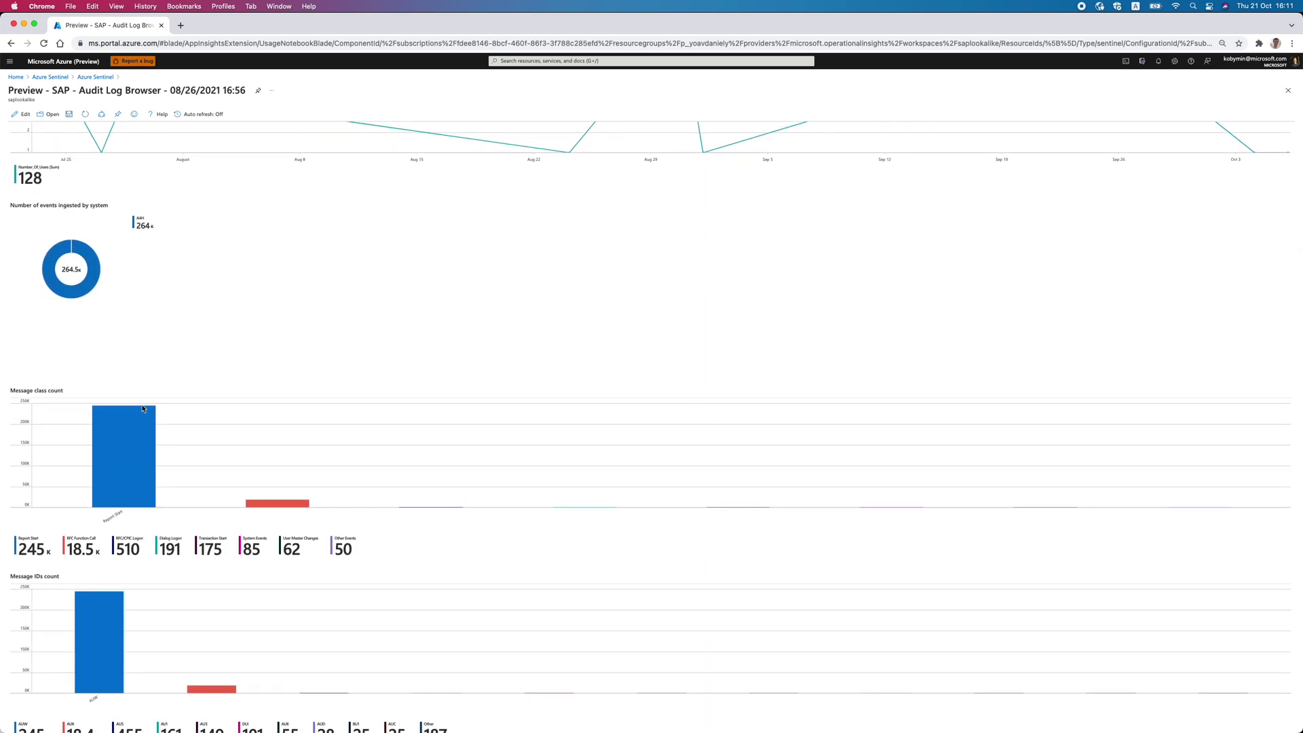
scroll(173, 397, "up", 3)
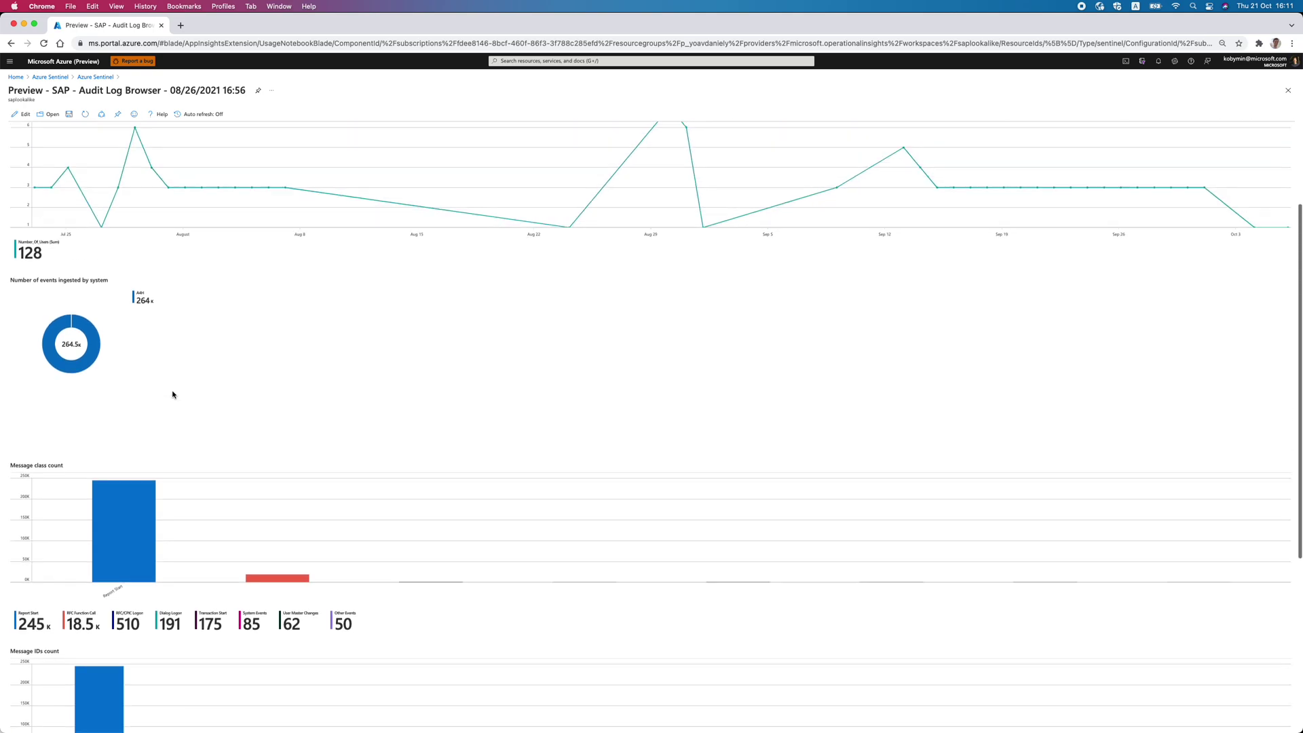
Show the workbook's Events data and examine the medium-severity and high-severity events.
left_click(79, 138)
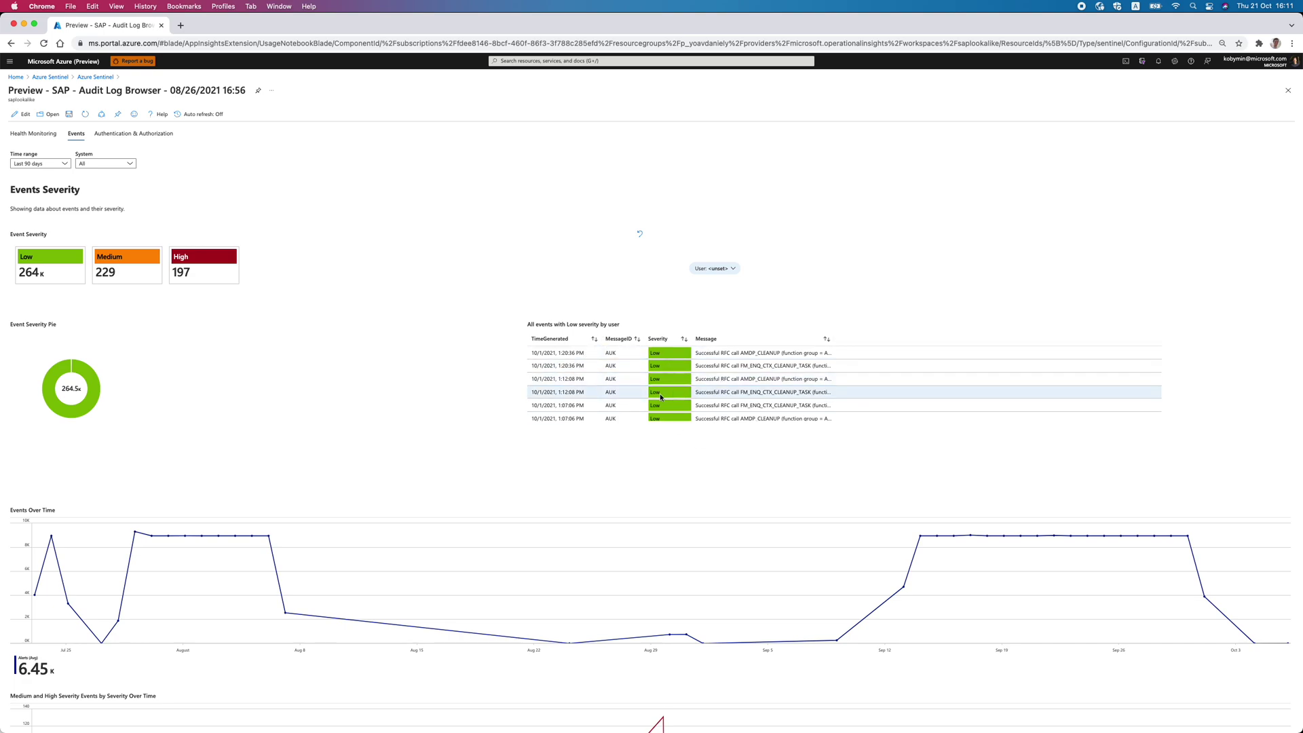
left_click(116, 266)
left_click(196, 261)
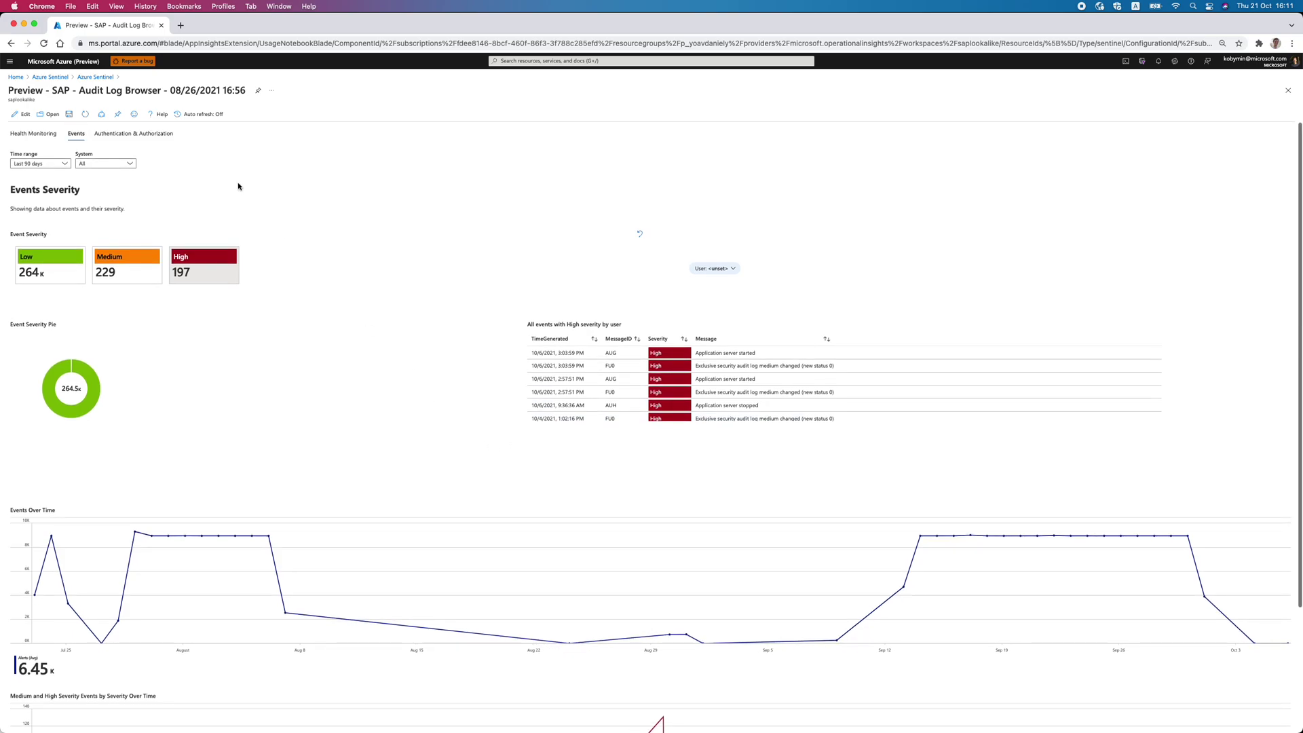
scroll(335, 460, "down", 3)
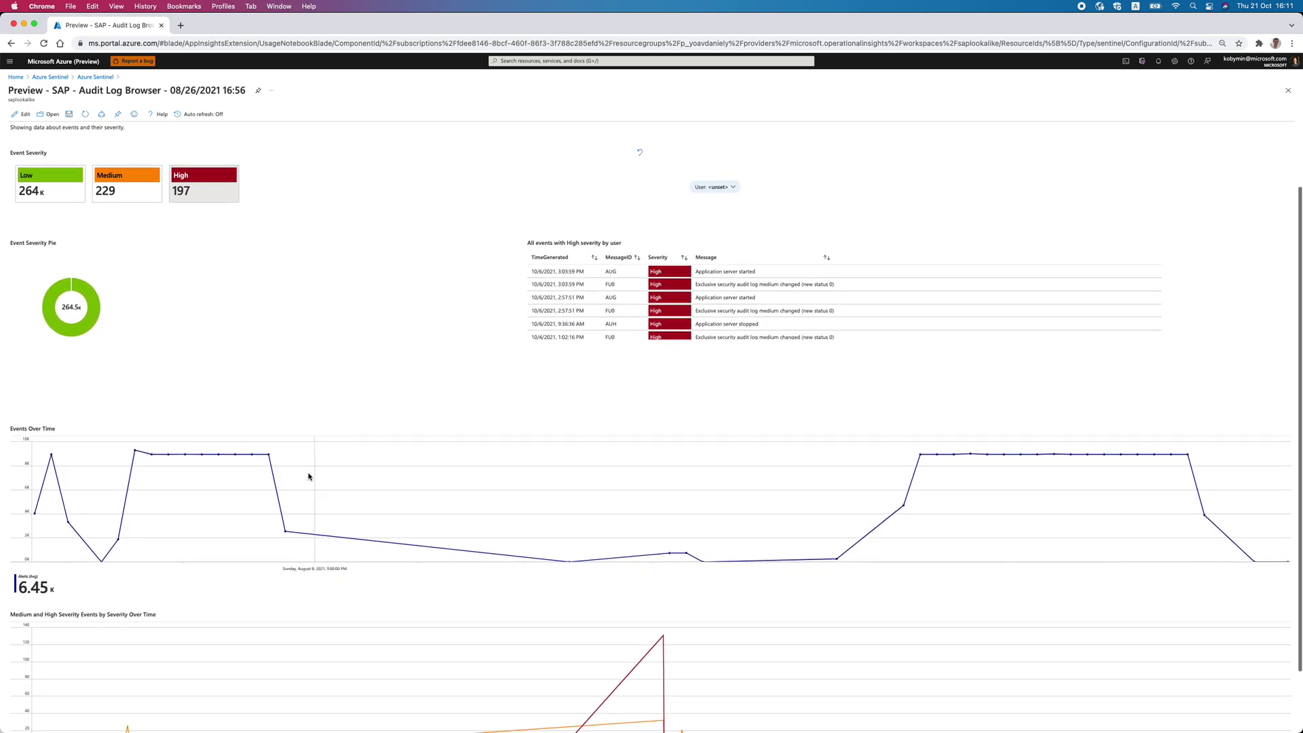
scroll(311, 466, "up", 3)
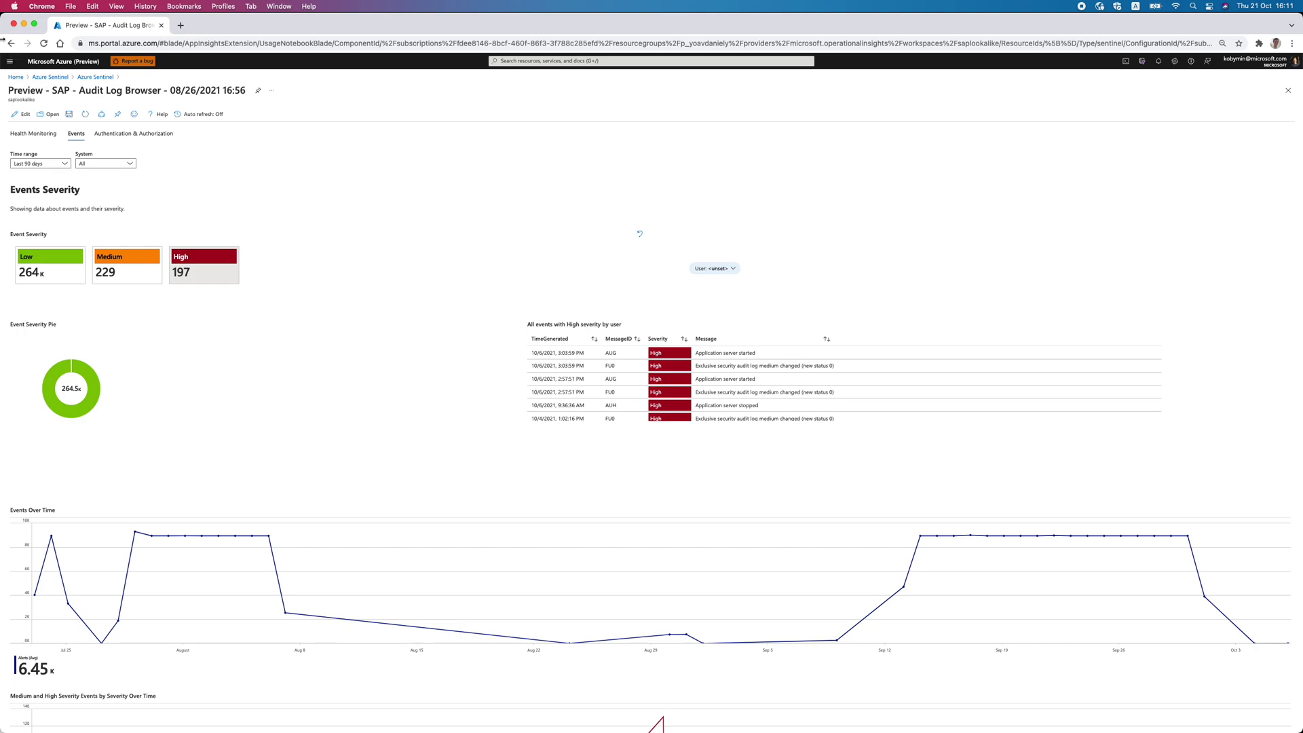
Leave the workbook and search the active analytics rules for "user".
left_click(87, 79)
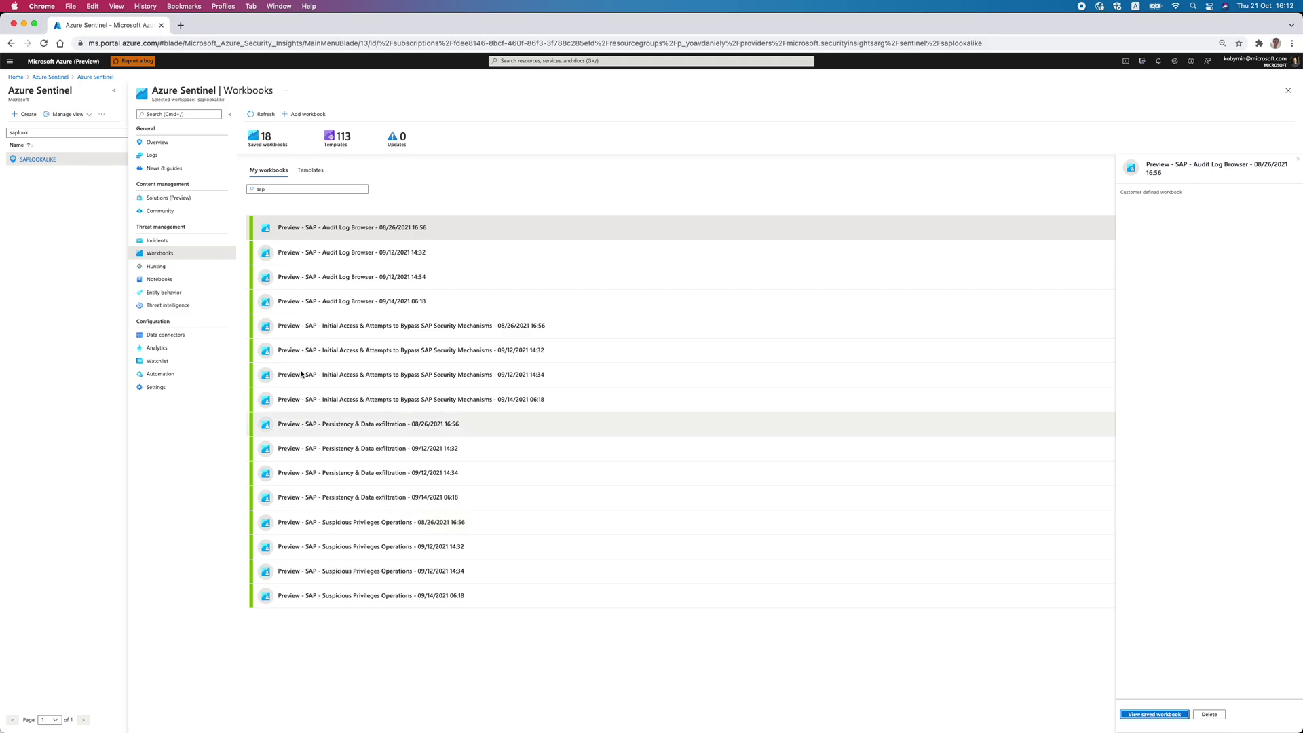
left_click(175, 351)
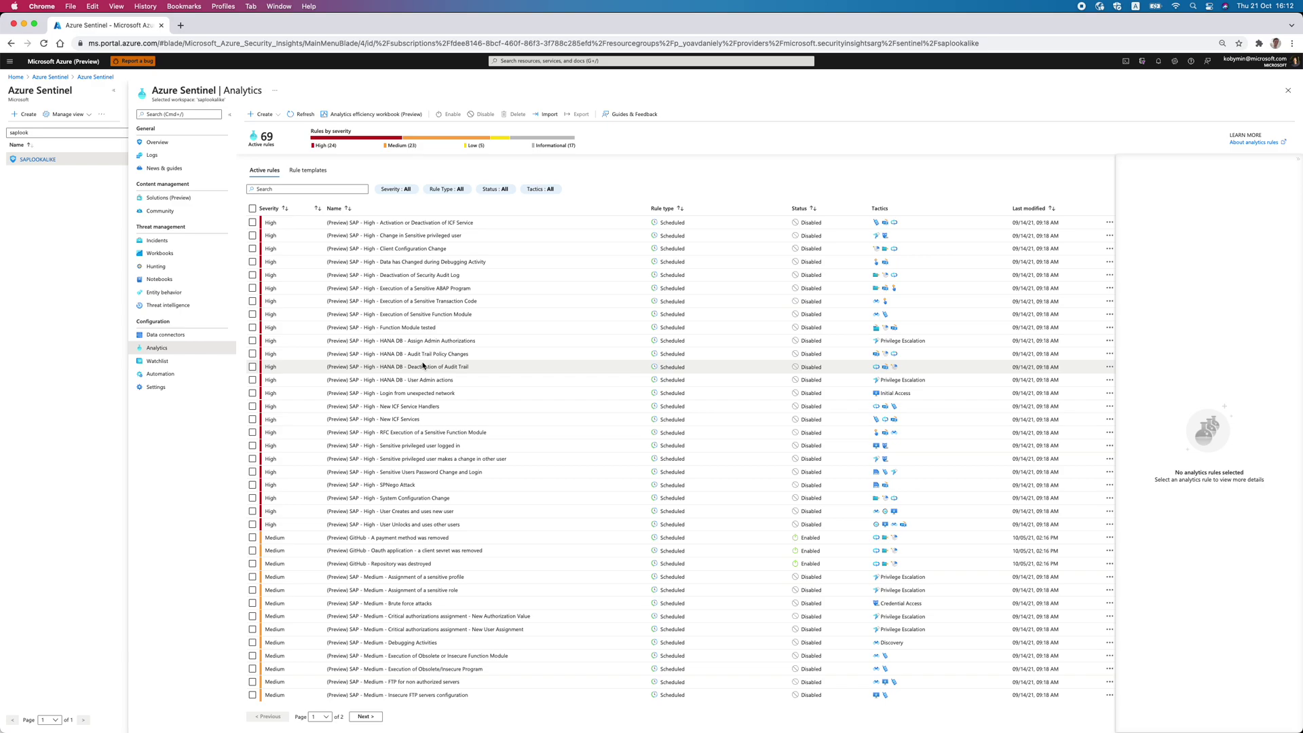
left_click(343, 188)
type("user")
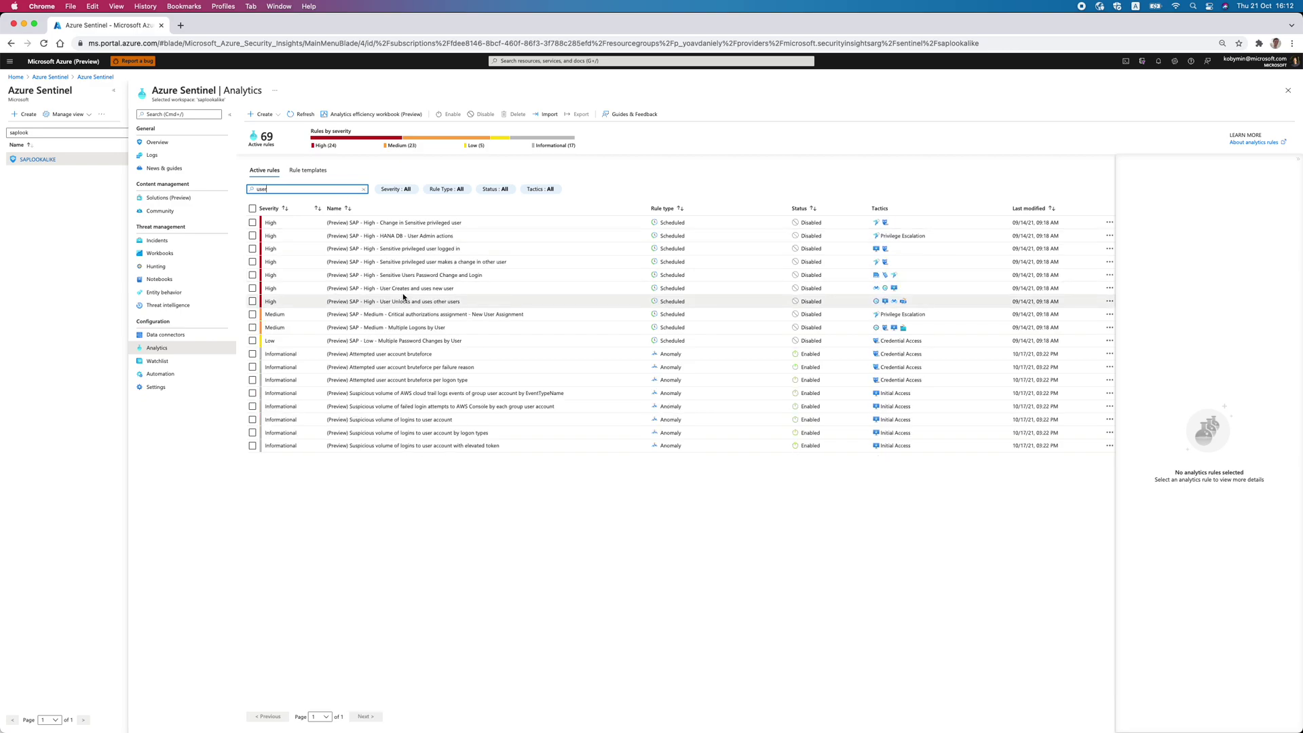
Open the "(Preview) SAP - High - Change in Sensitive privileged user" rule for editing, examine its rule logic, and return to the rules list.
left_click(444, 224)
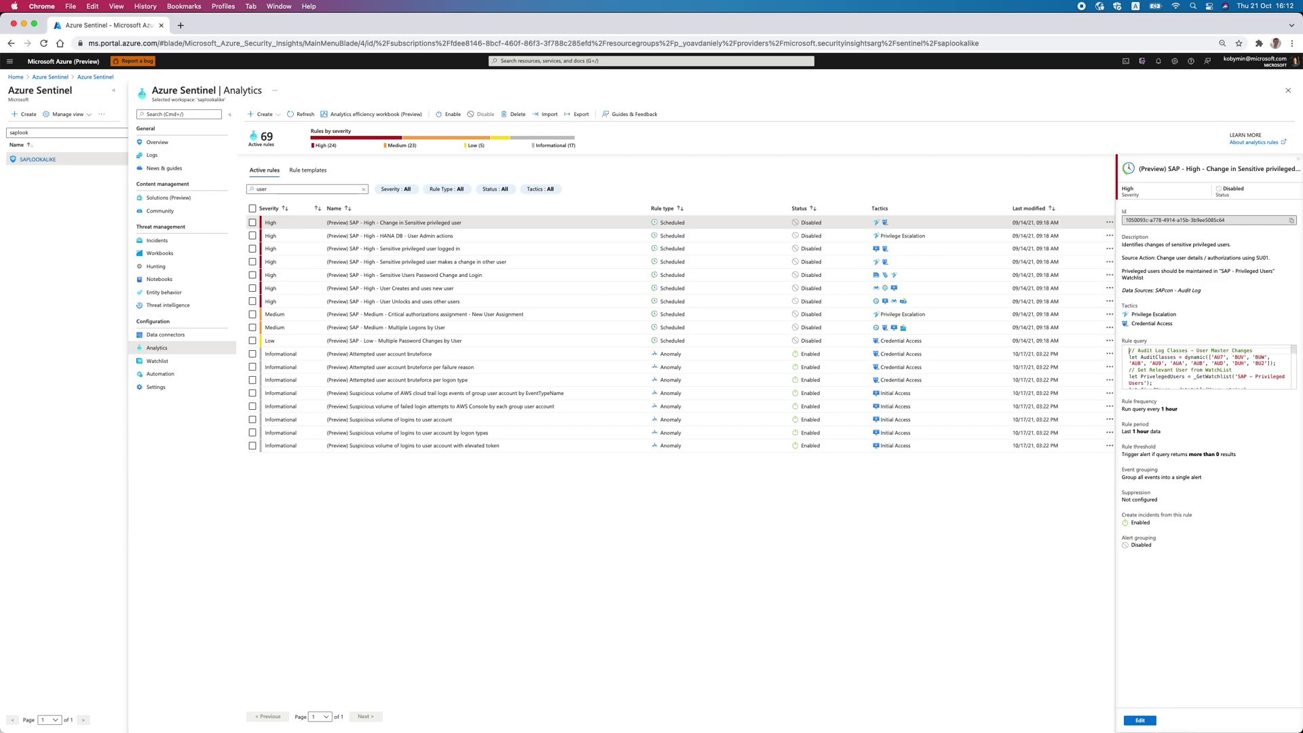
left_click(1141, 721)
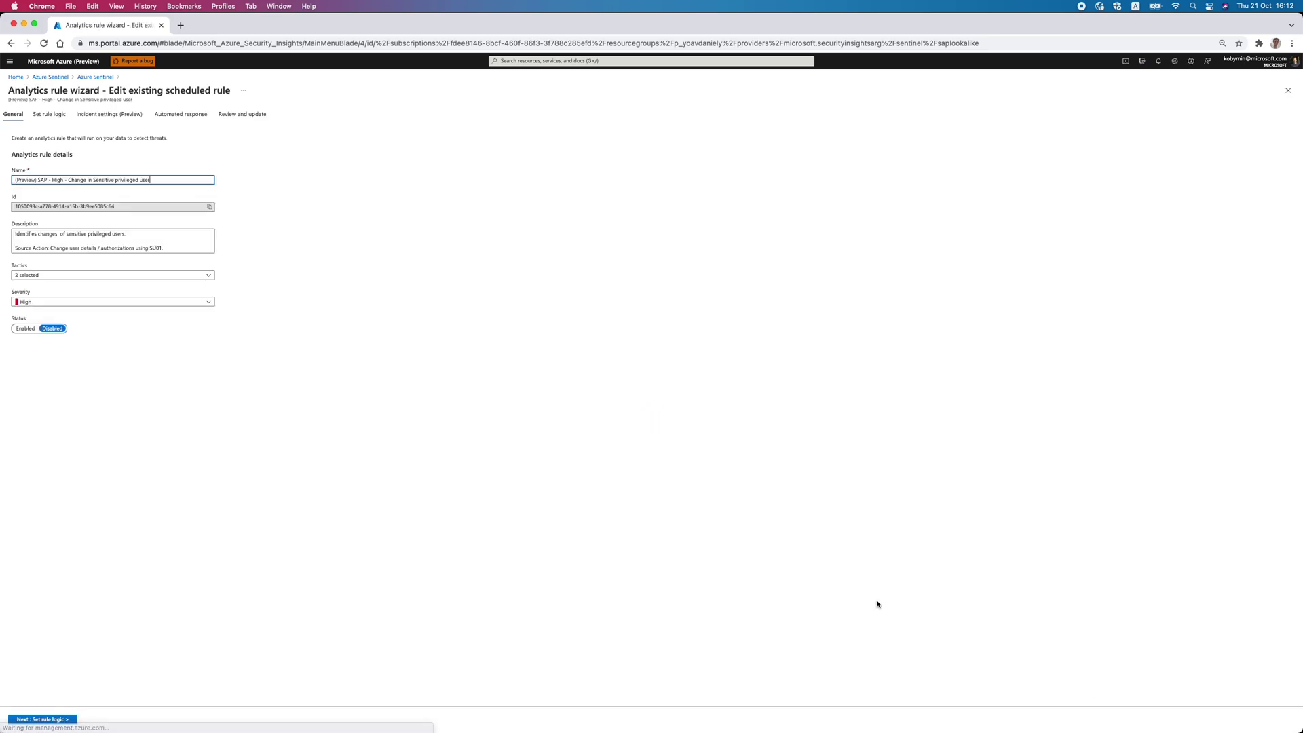
left_click(56, 720)
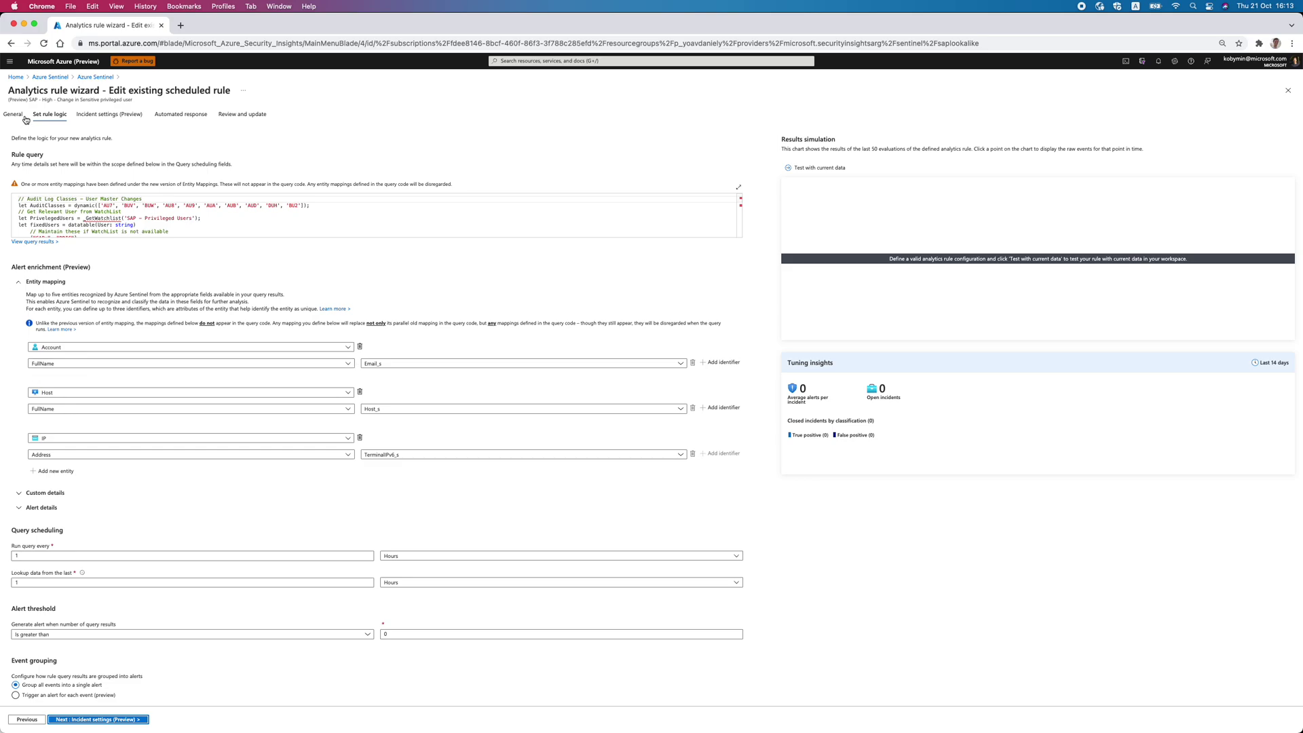
left_click(95, 77)
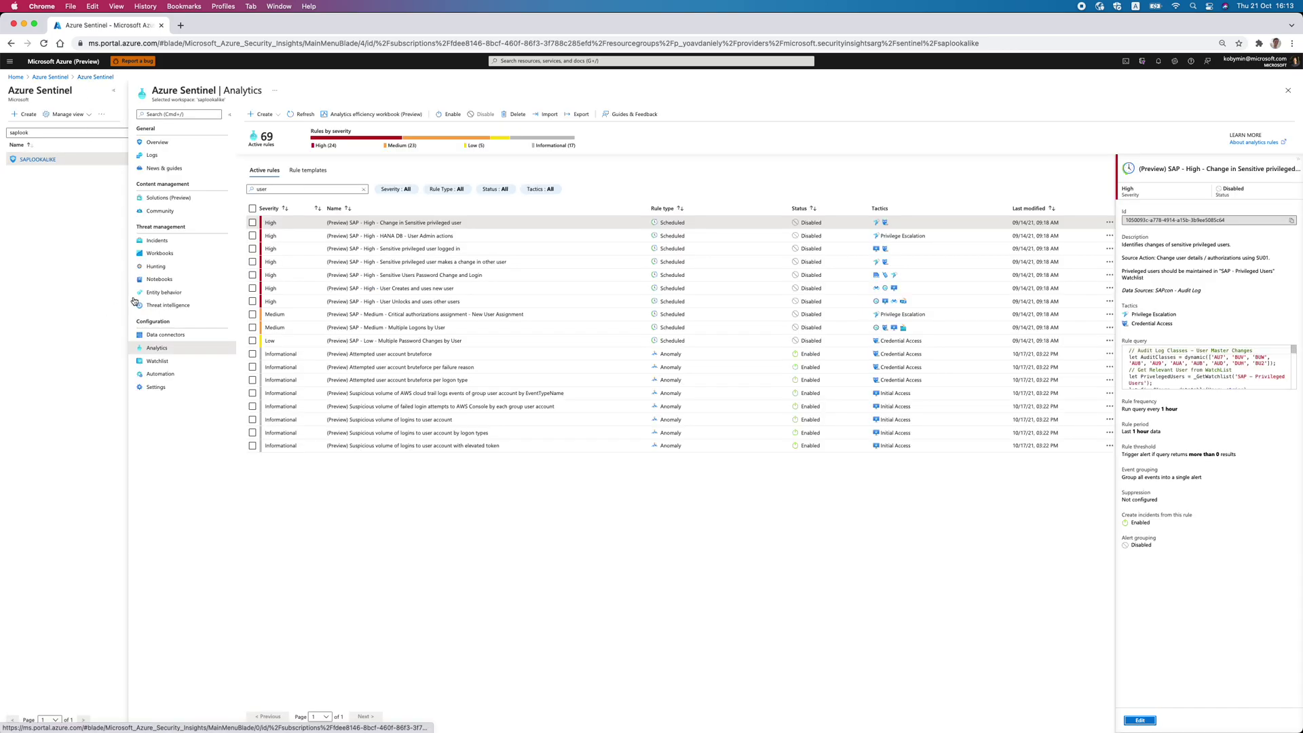
Show the workspace's incidents for a custom date range from 4/28/2021 to 10/21/2021.
left_click(160, 241)
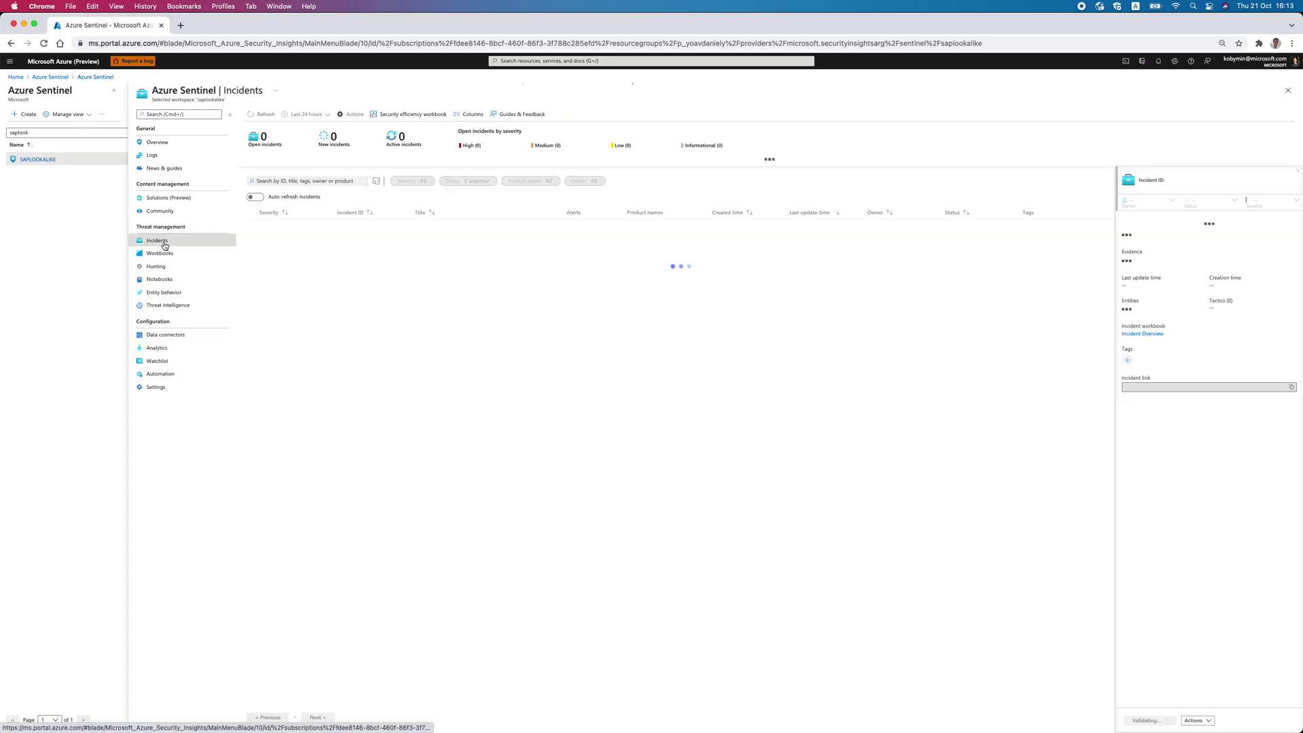
left_click(306, 114)
left_click(308, 195)
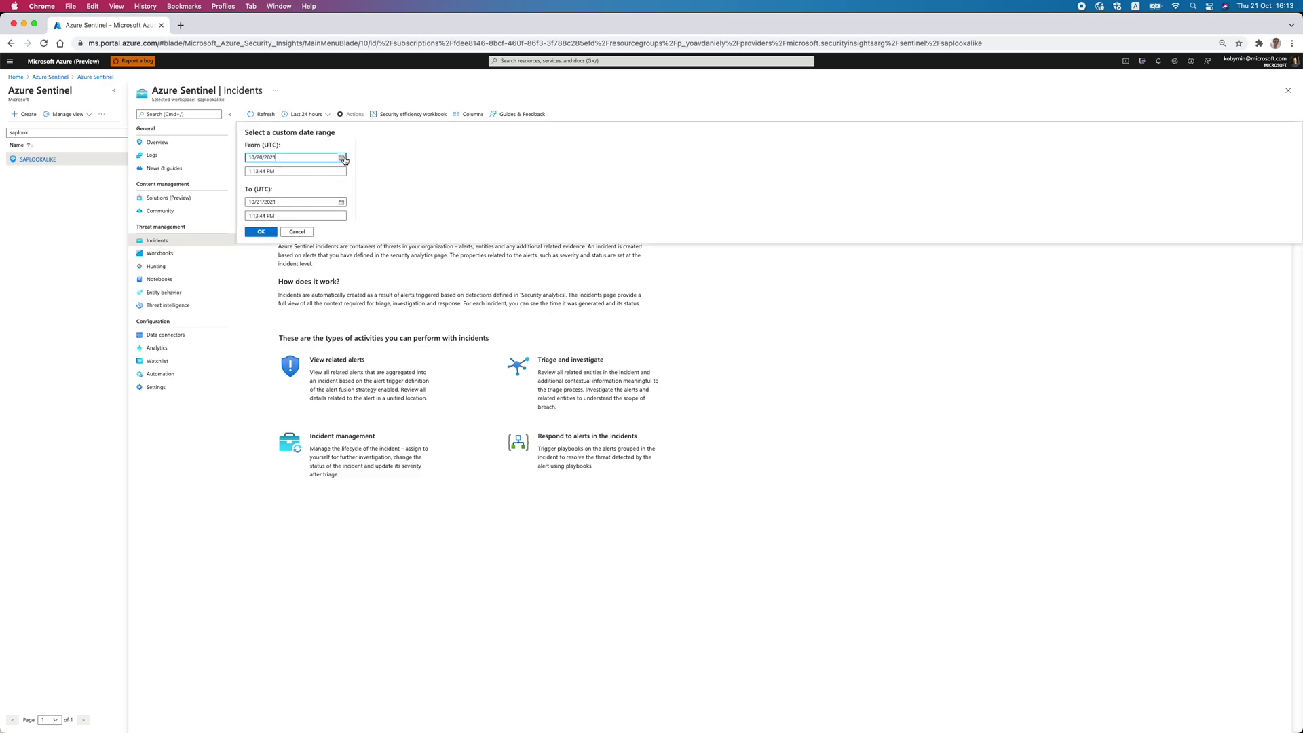
left_click(341, 157)
left_click(325, 163)
left_click(326, 163)
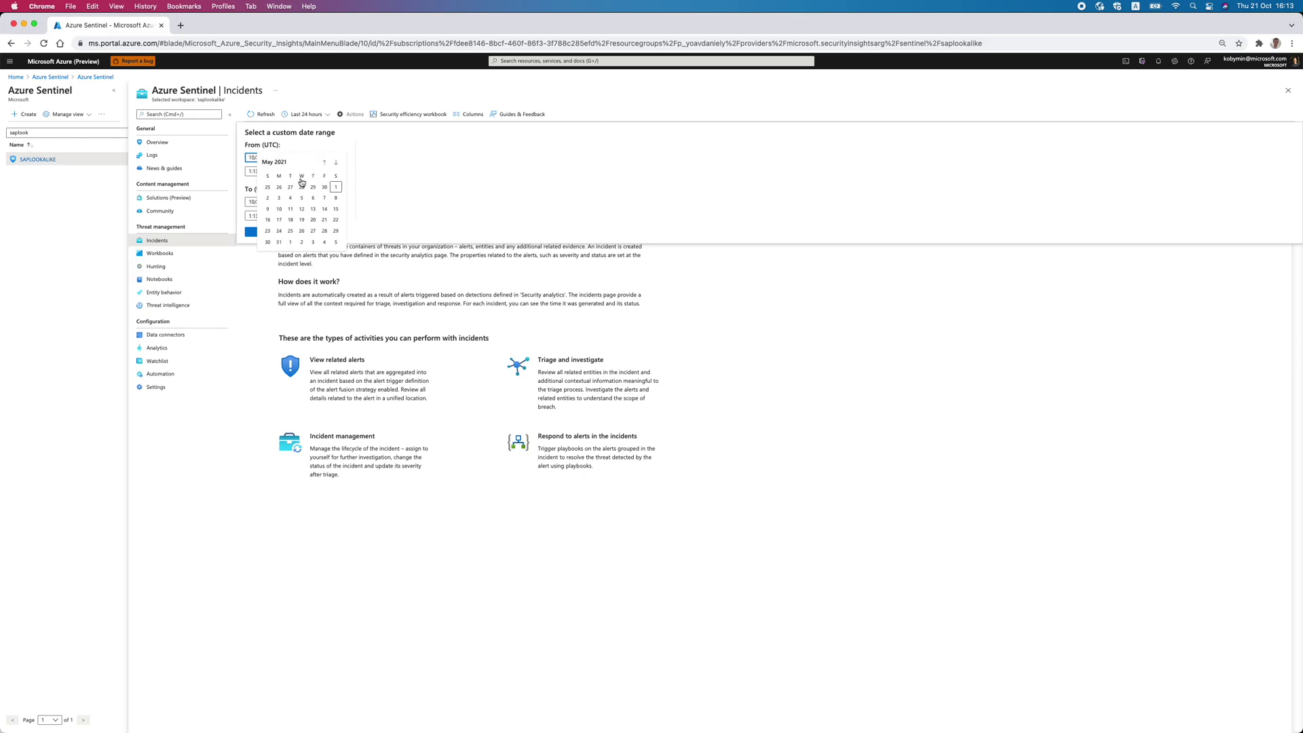
left_click(301, 189)
left_click(256, 232)
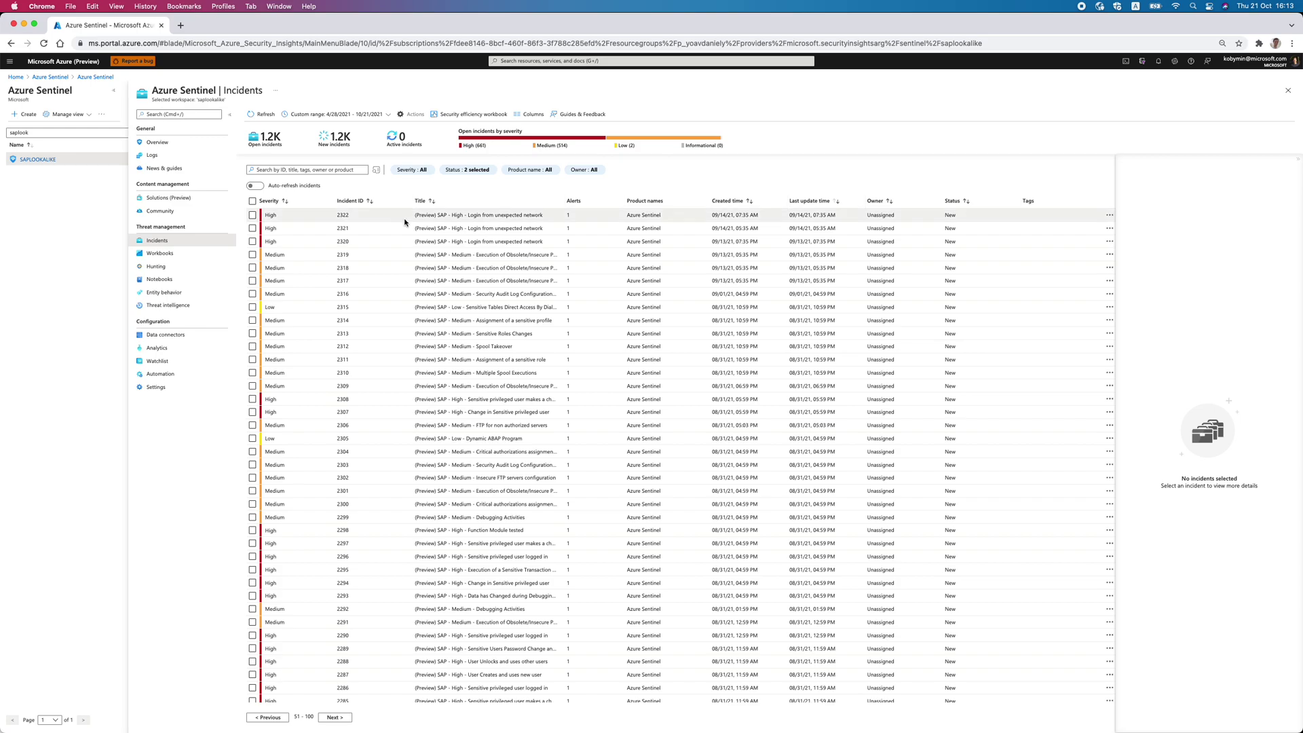
Open the full details of incident 2322, "(Preview) SAP - High - Login from unexpected network".
left_click(452, 215)
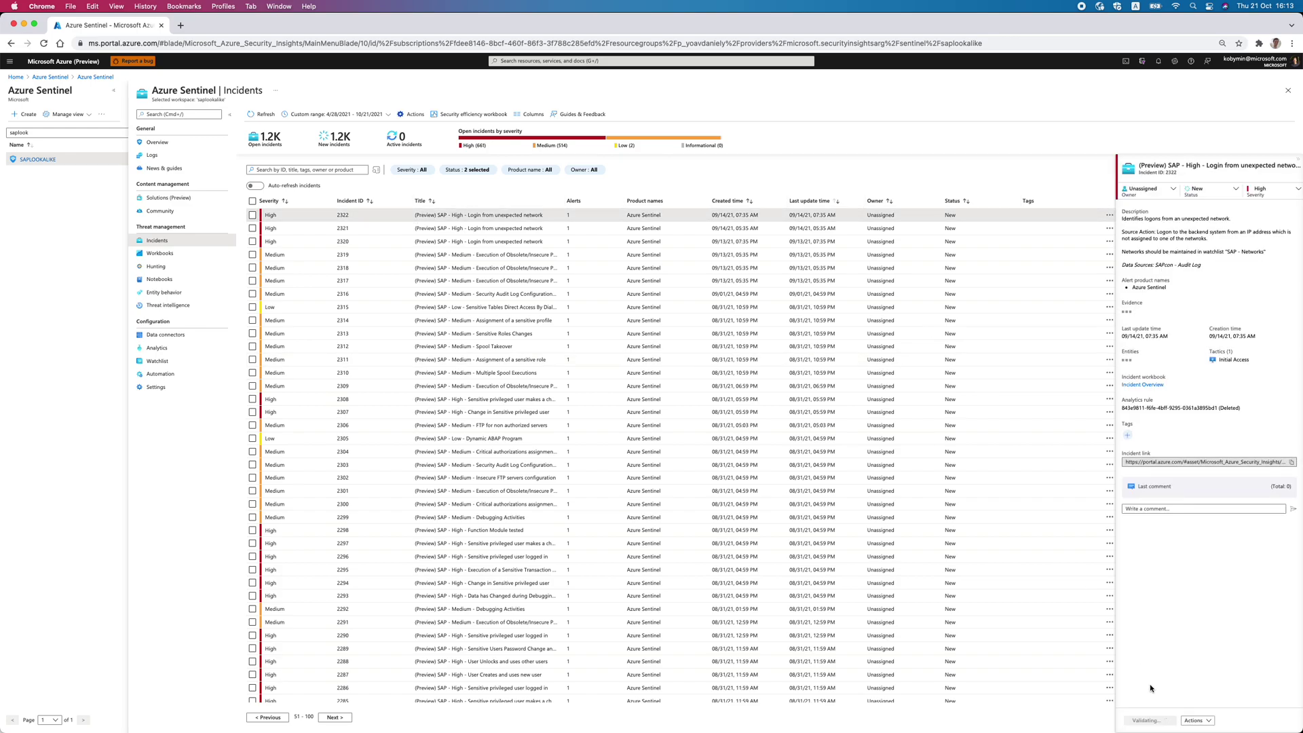
left_click(1153, 721)
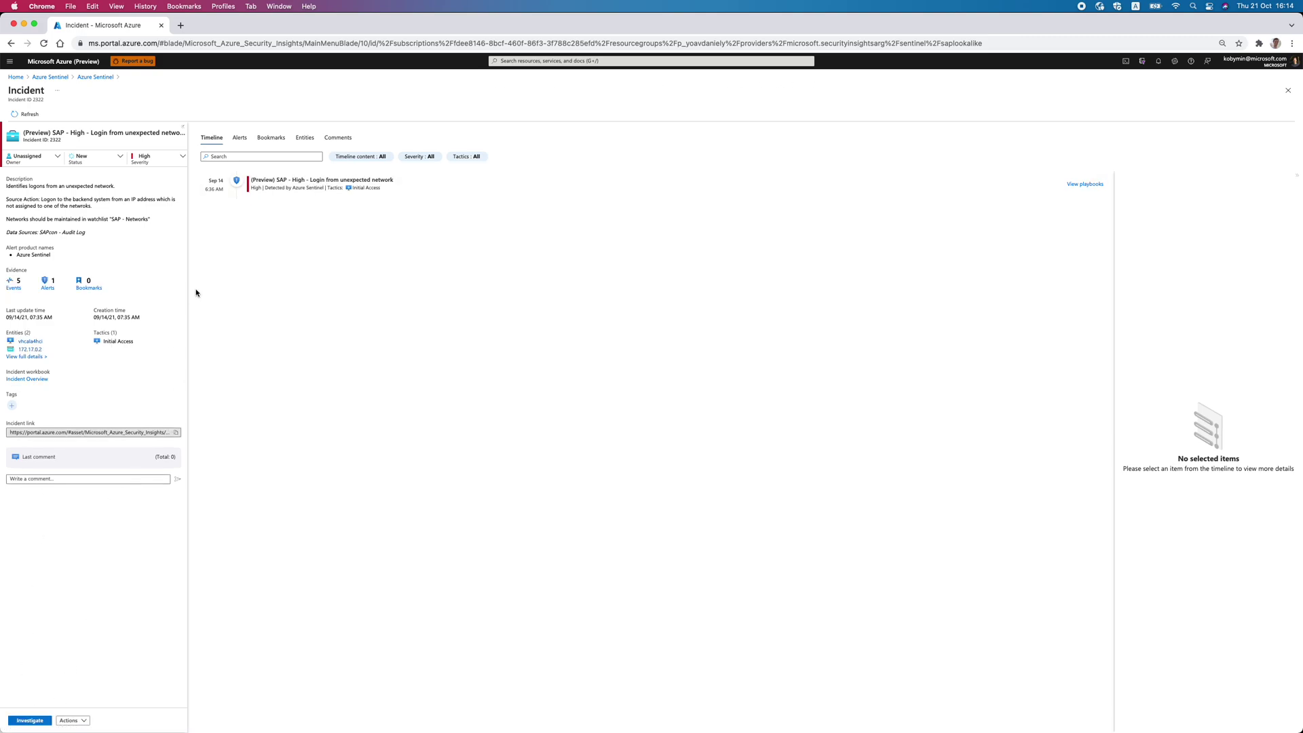
Show the details of the incident's alert, open the incident's investigation graph, and select the IP entity 172.17.0.2.
left_click(415, 189)
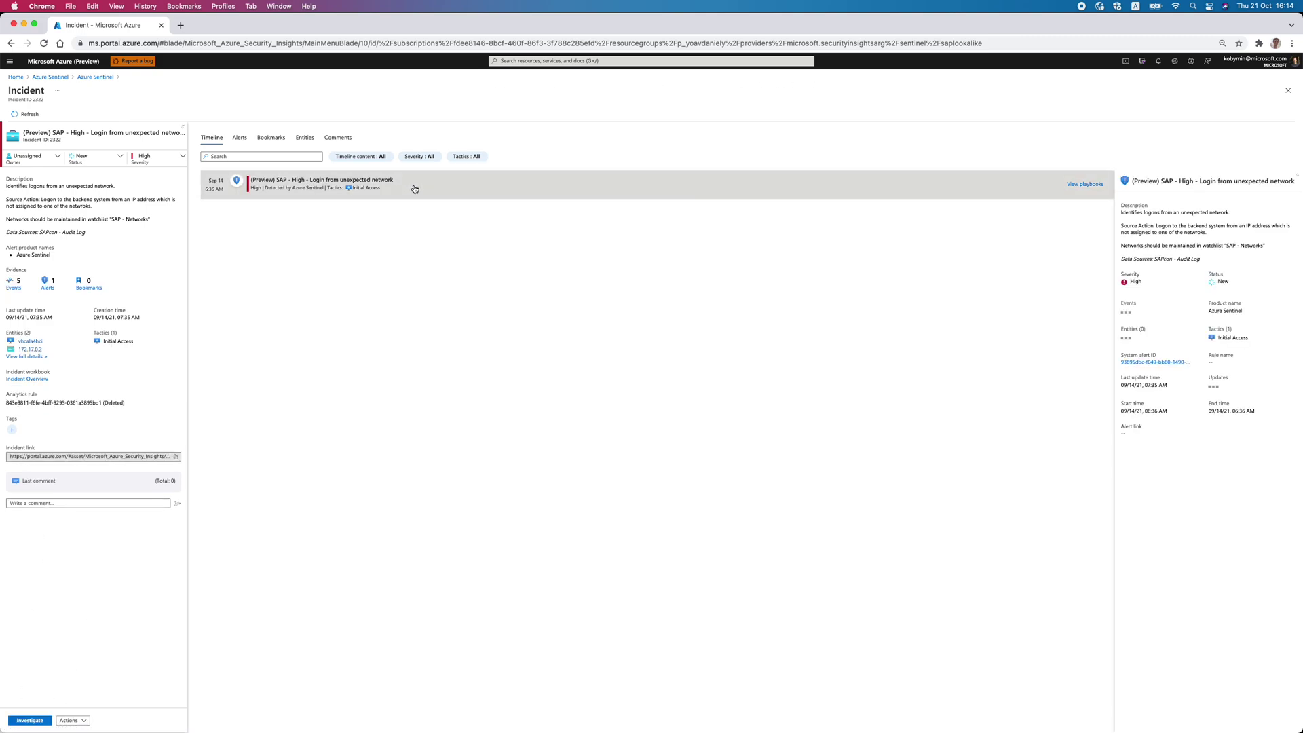
left_click(25, 723)
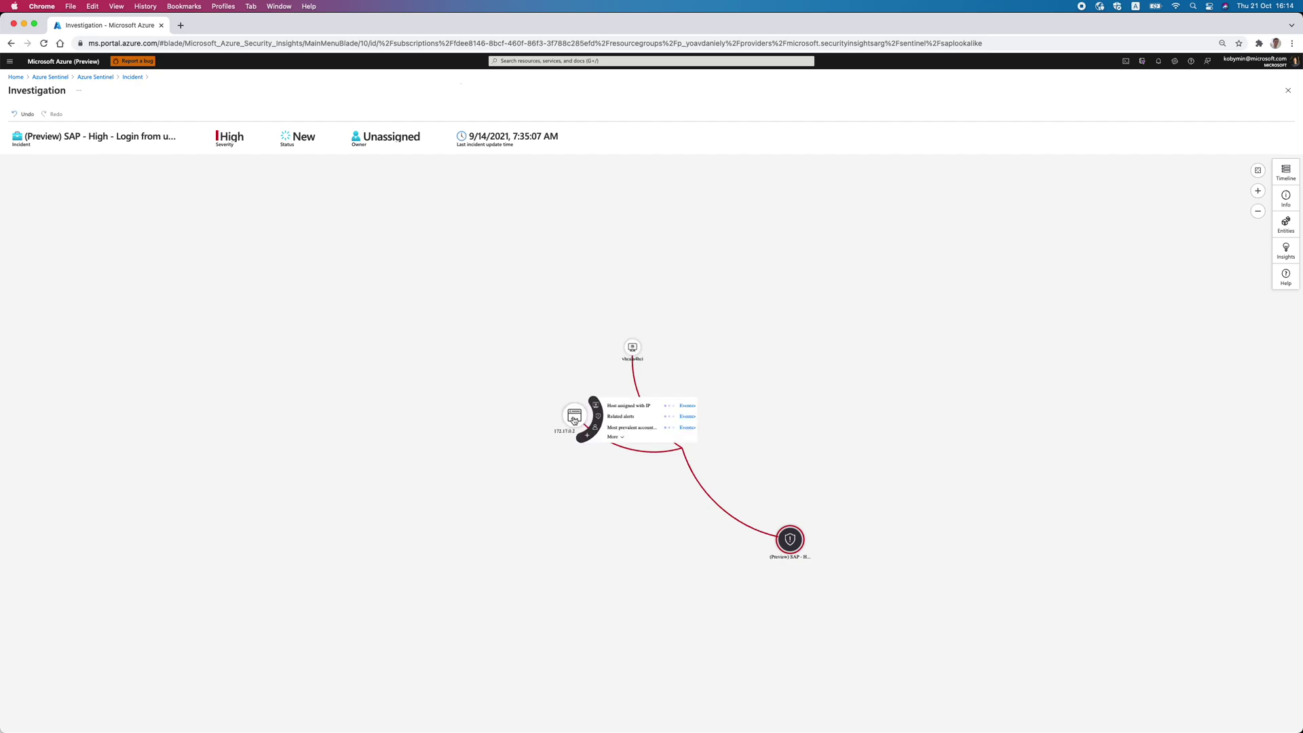
left_click(574, 420)
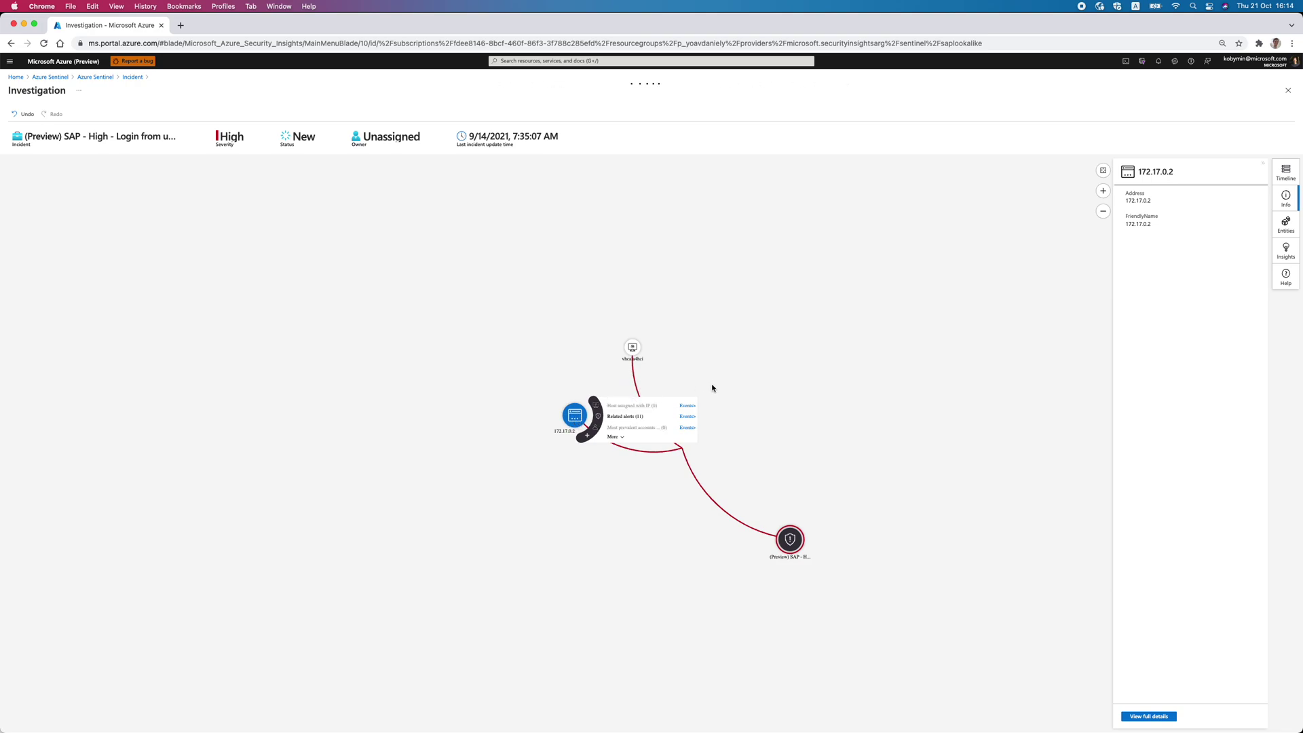
Examine the events query behind the related alerts of 172.17.0.2, and return to the incidents list.
left_click(1104, 192)
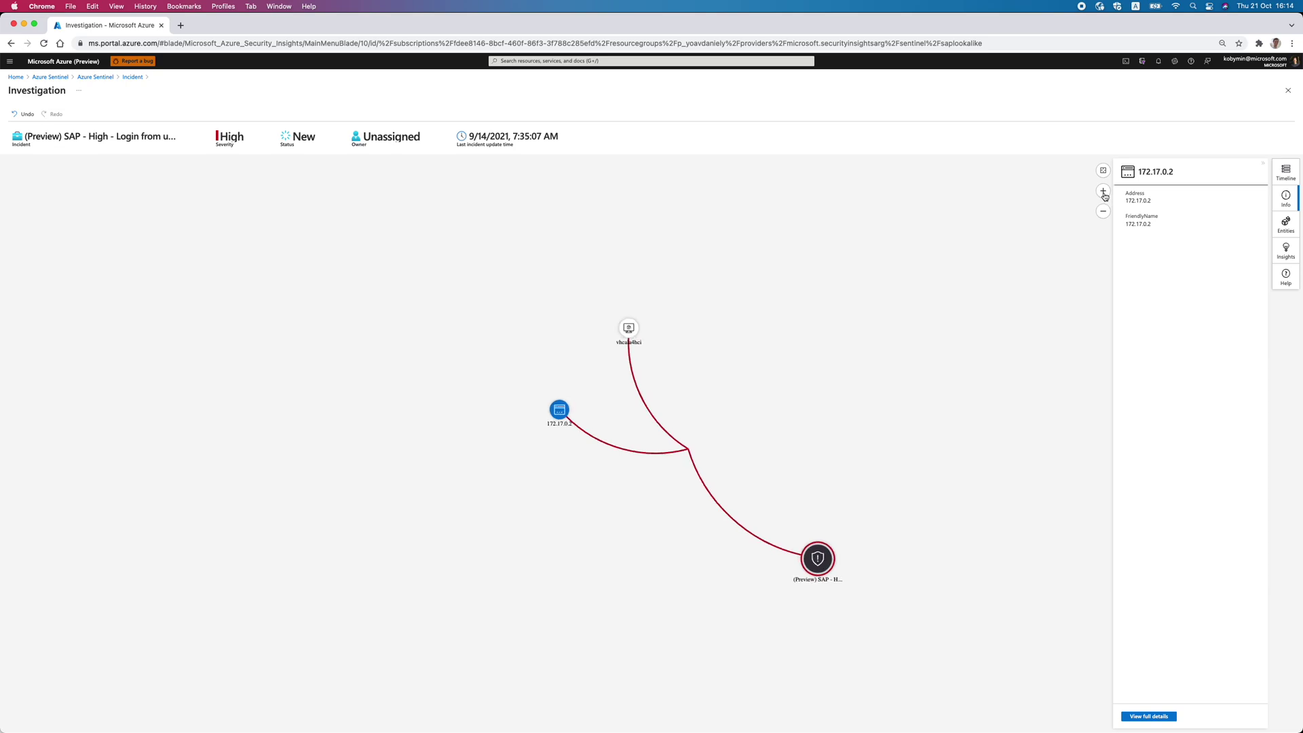
left_click(496, 402)
left_click(496, 402)
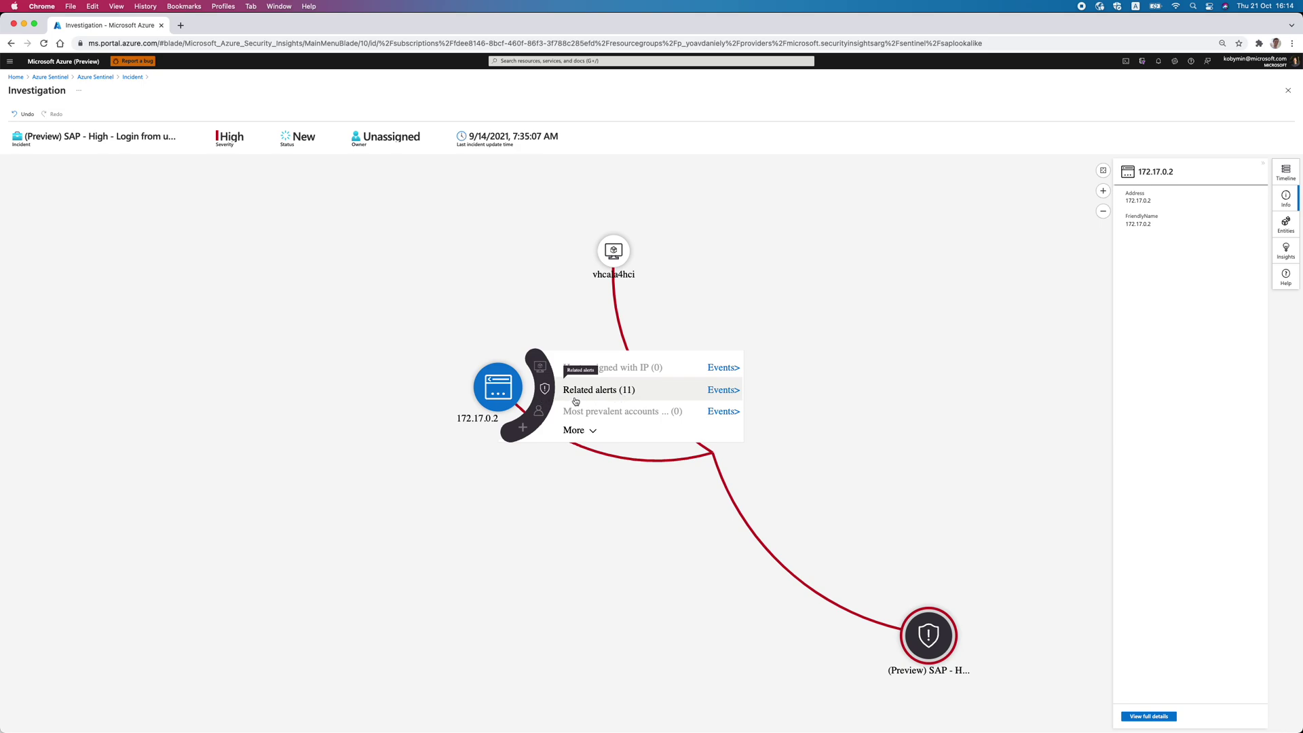
left_click(710, 396)
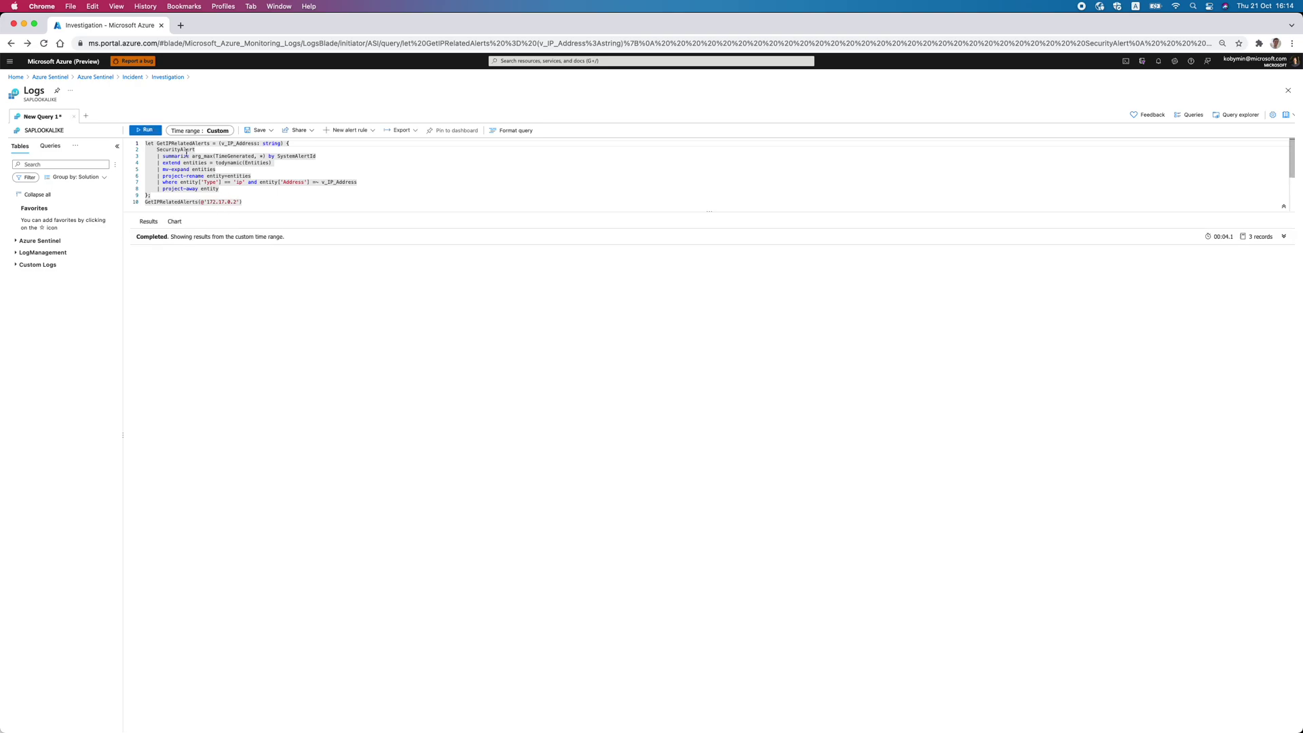
left_click(11, 43)
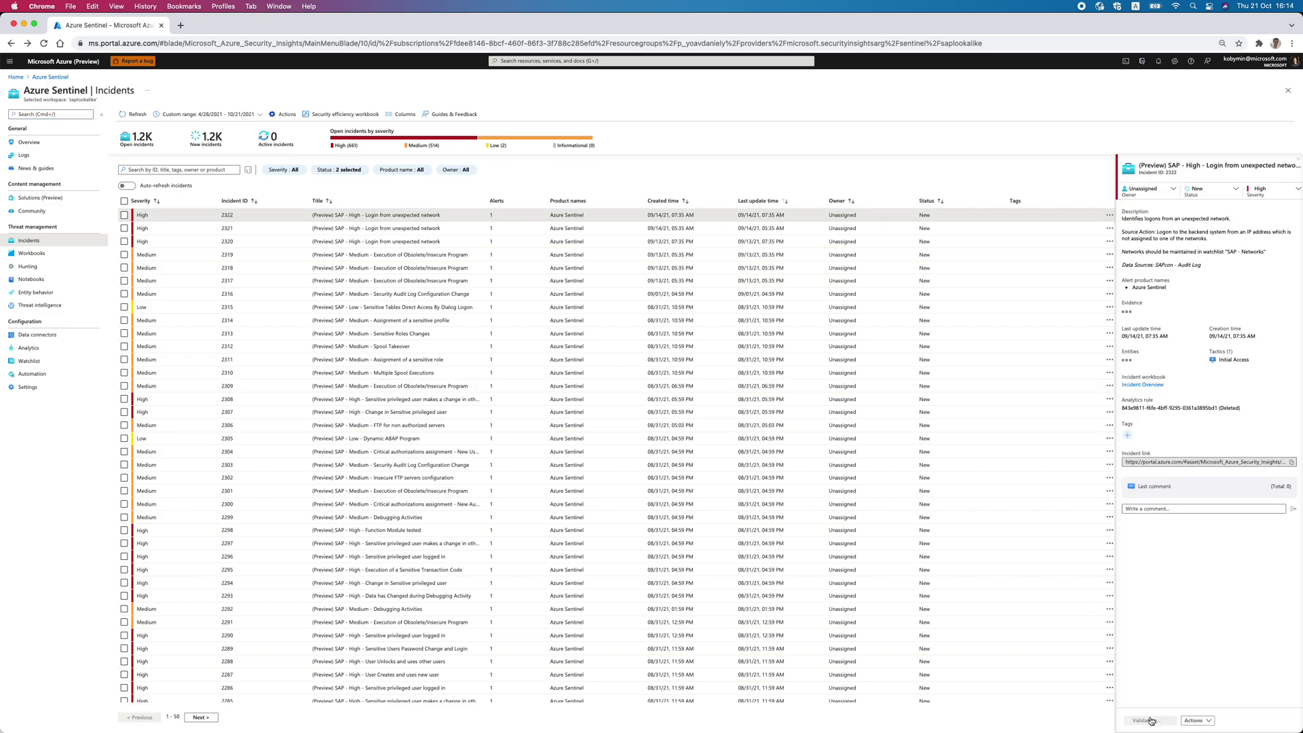
Reopen the investigation graph of incident 2322 and expand the related alerts of IP entity 172.17.0.2.
left_click(1150, 720)
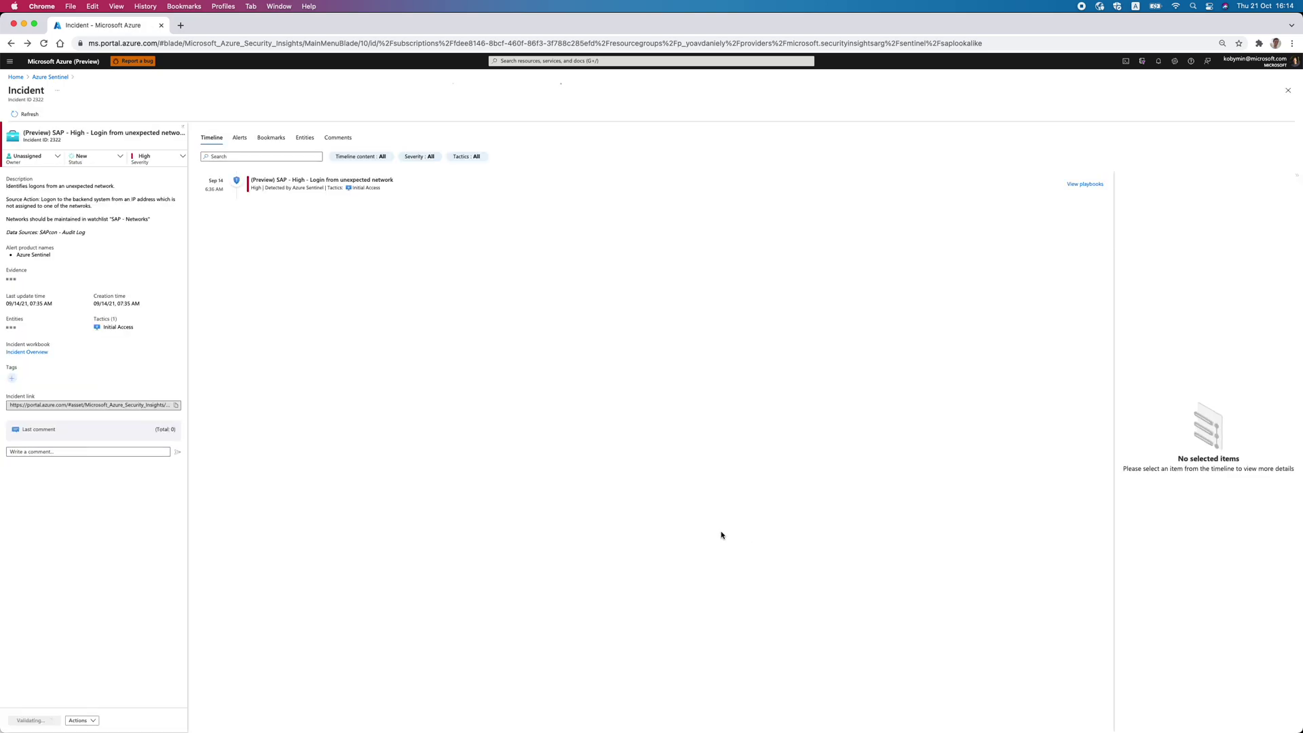
left_click(421, 195)
left_click(26, 721)
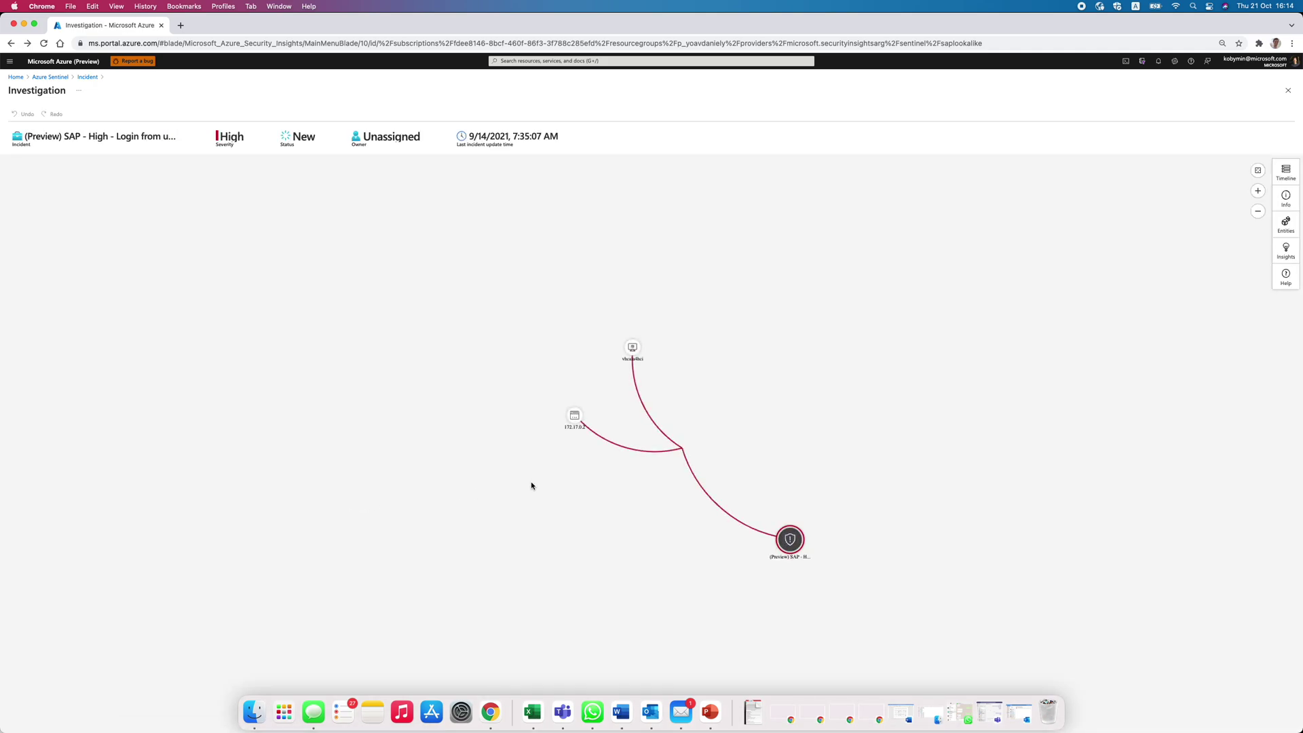
left_click(575, 417)
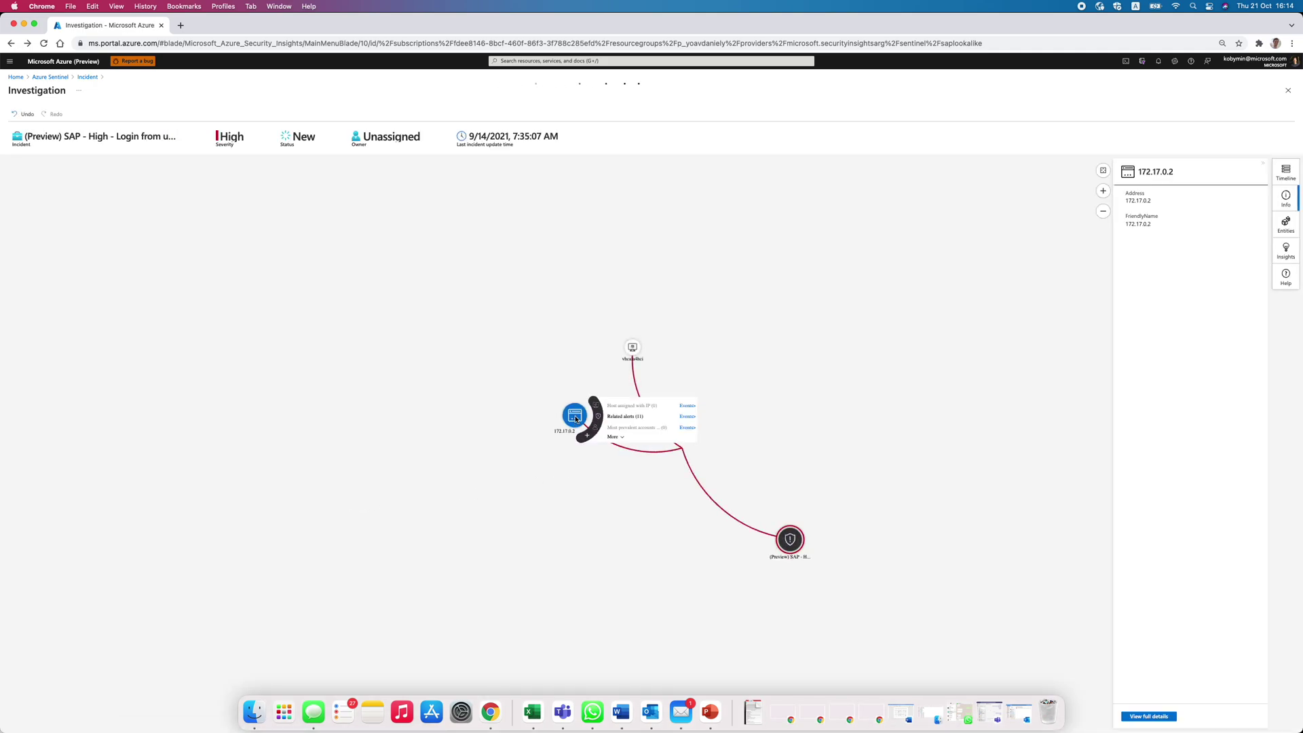
left_click(625, 416)
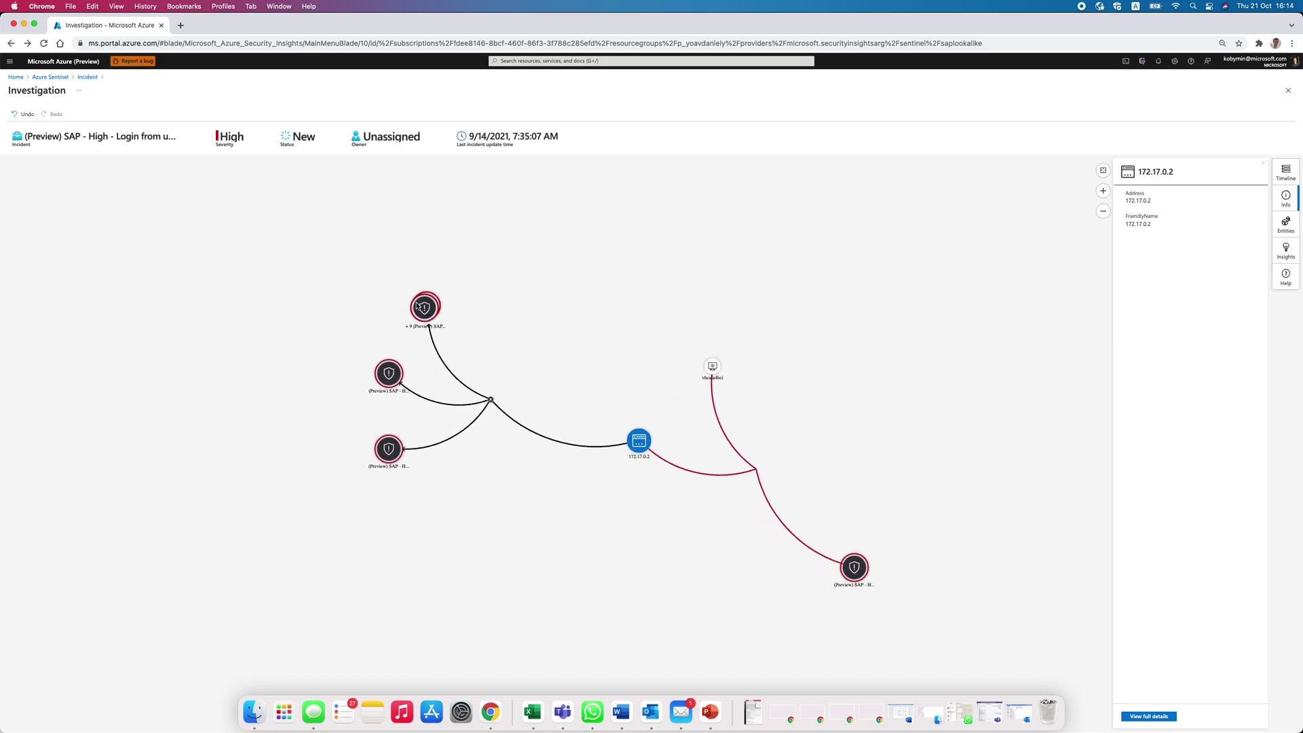
Inspect the related alert and host nodes in the graph, dismiss all calendar reminders, and return to the incidents list.
left_click(388, 385)
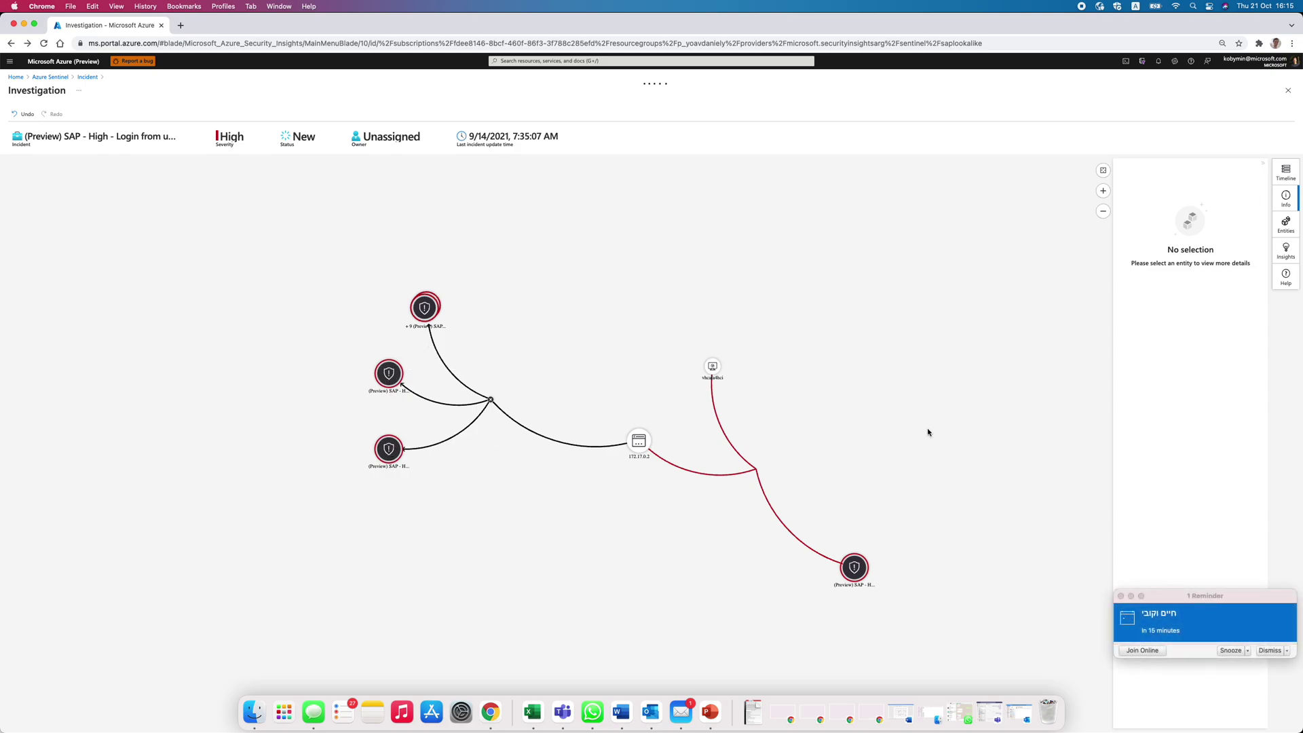
left_click(1122, 596)
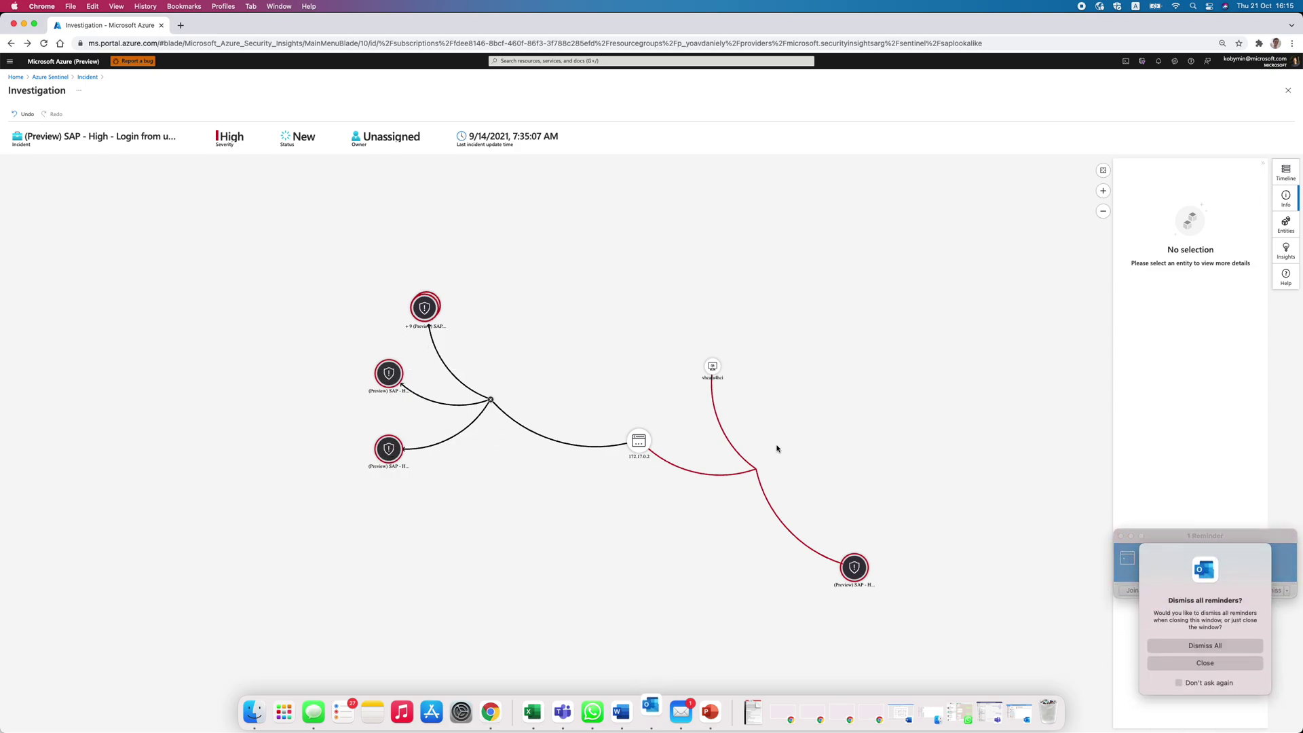
left_click(1203, 650)
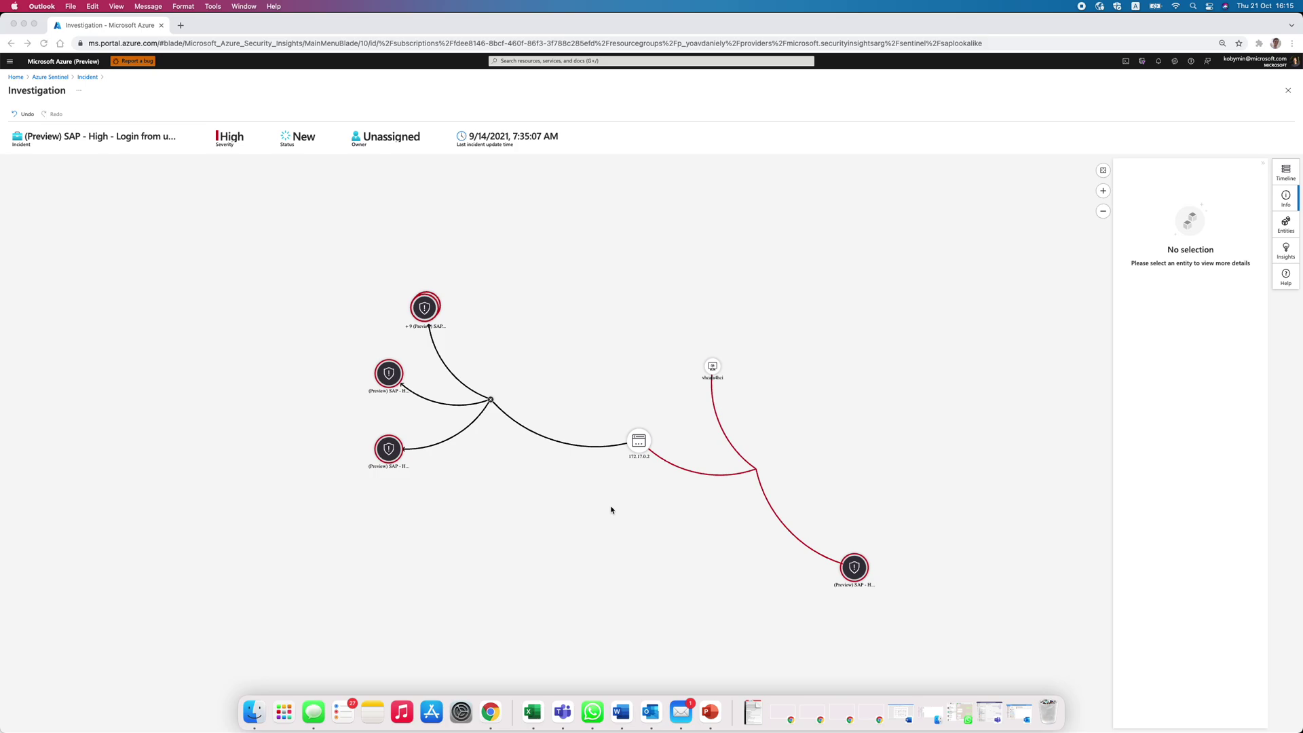
left_click(716, 366)
mouse_move(715, 366)
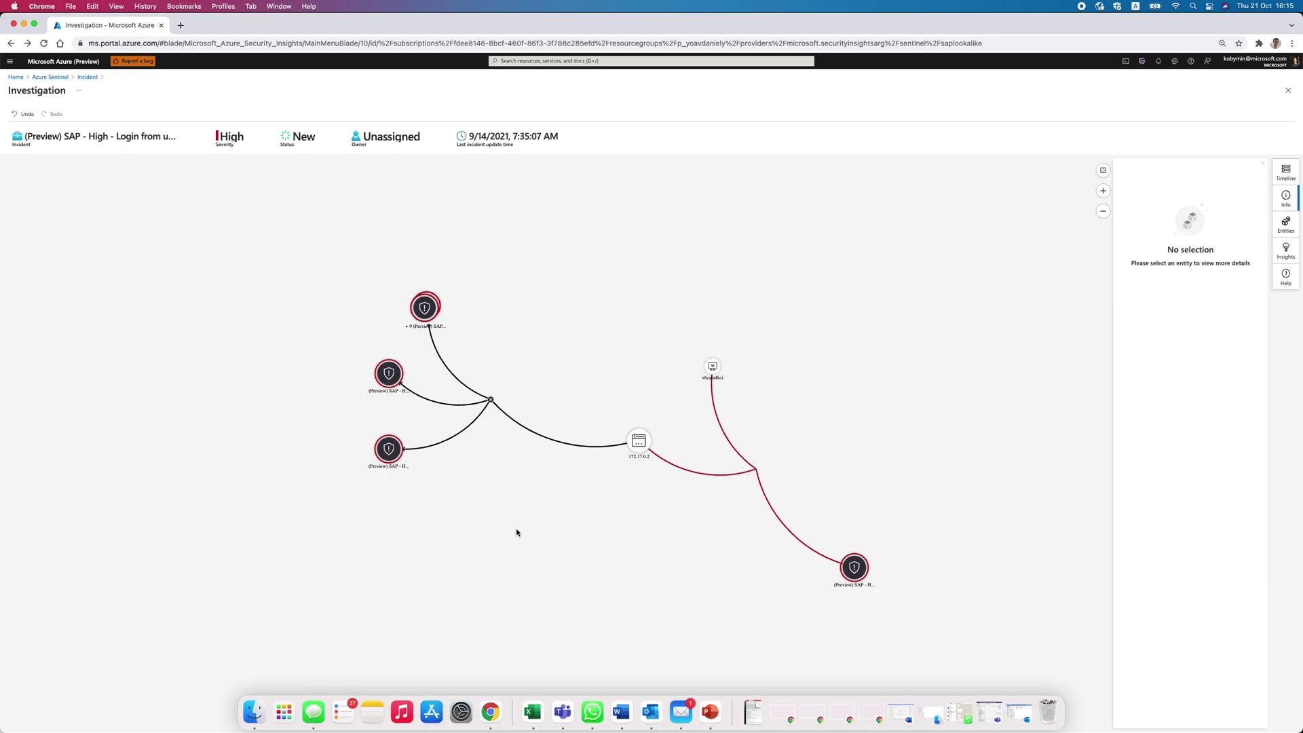
left_click(50, 77)
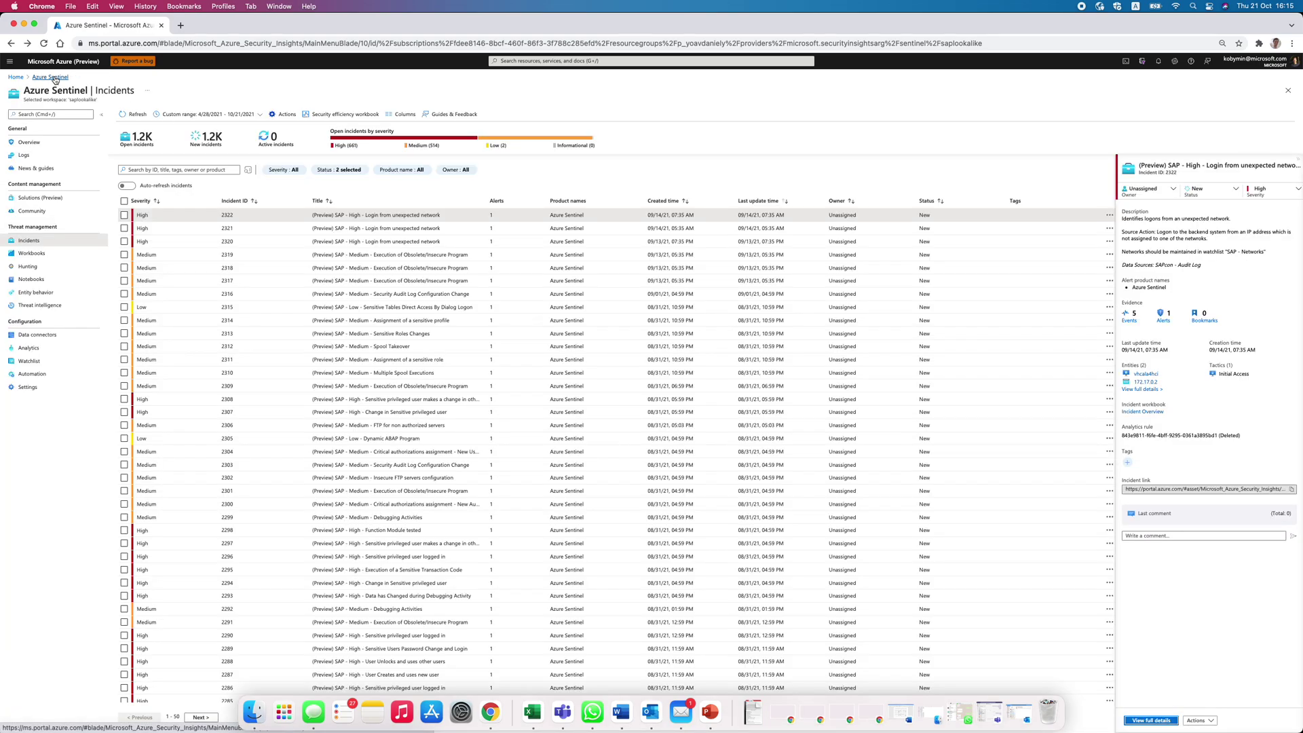
Open the items of the "SAP - Privileged Users" watchlist, examine the listed users, and leave the items page.
left_click(30, 362)
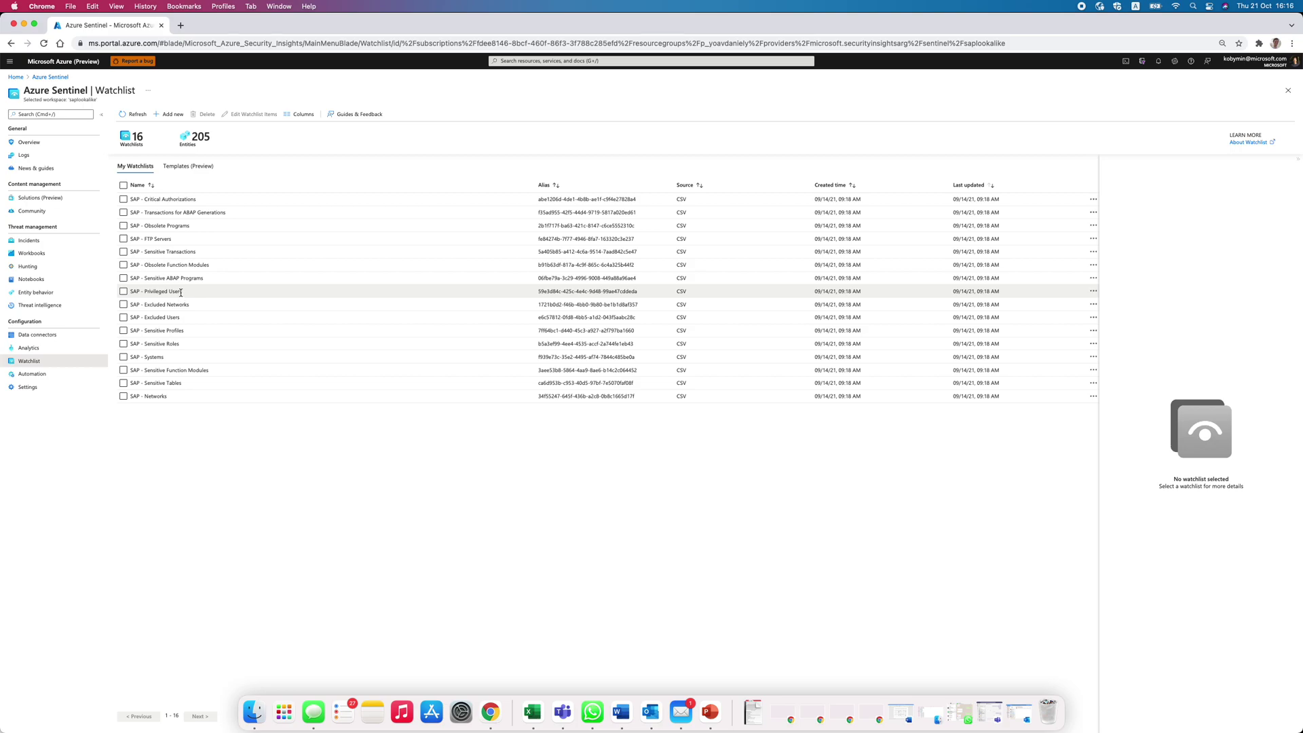
left_click(184, 294)
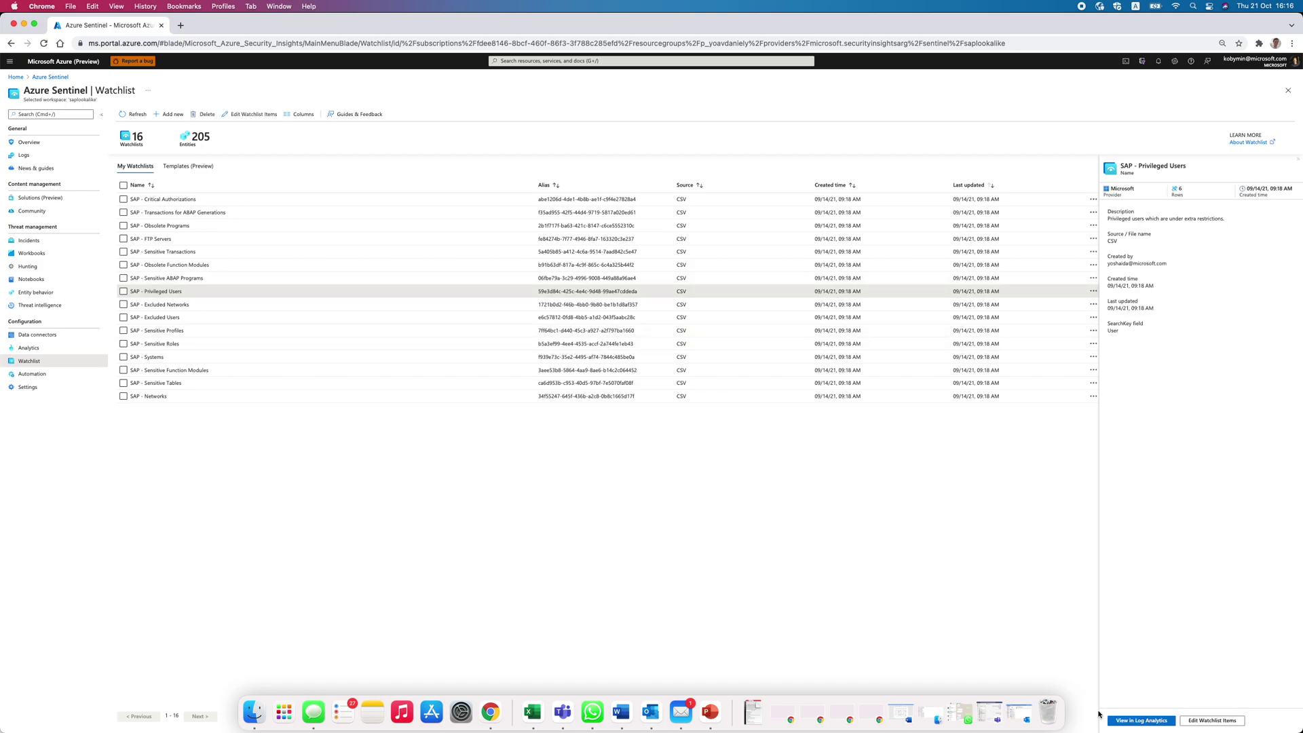
left_click(1212, 721)
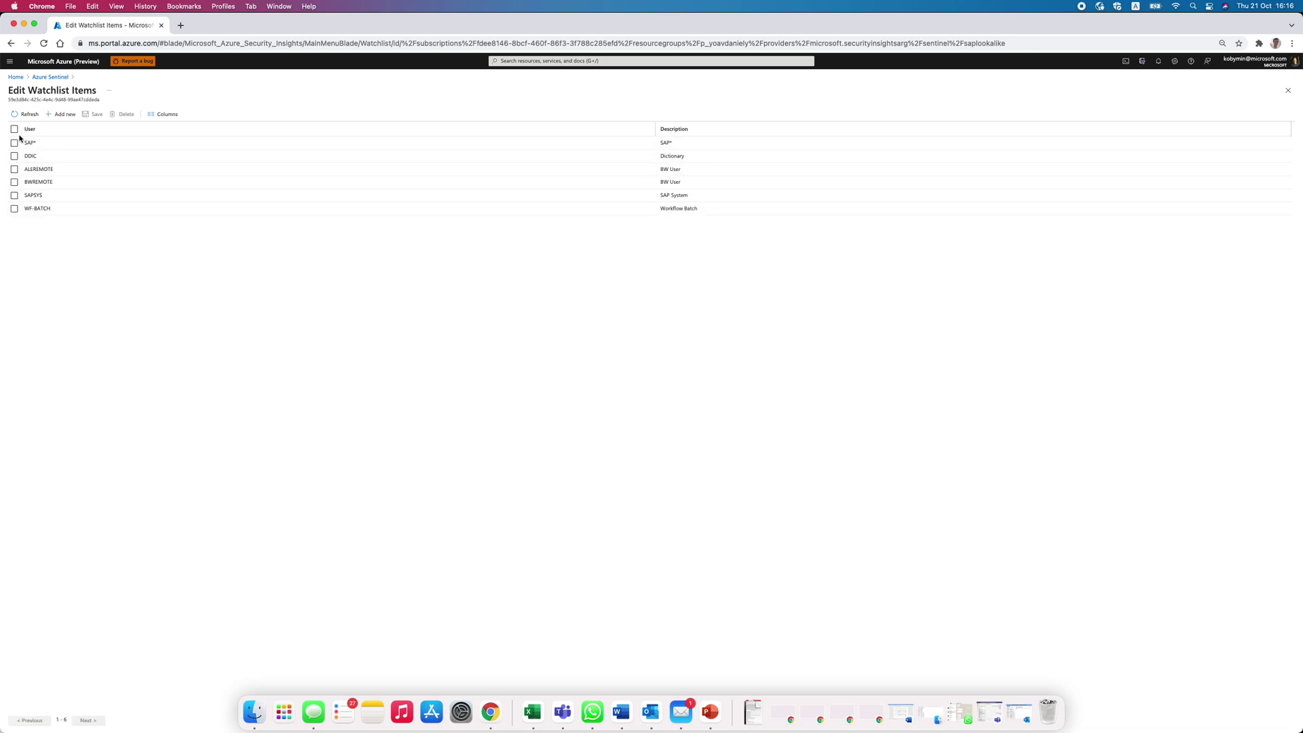
left_click(44, 184)
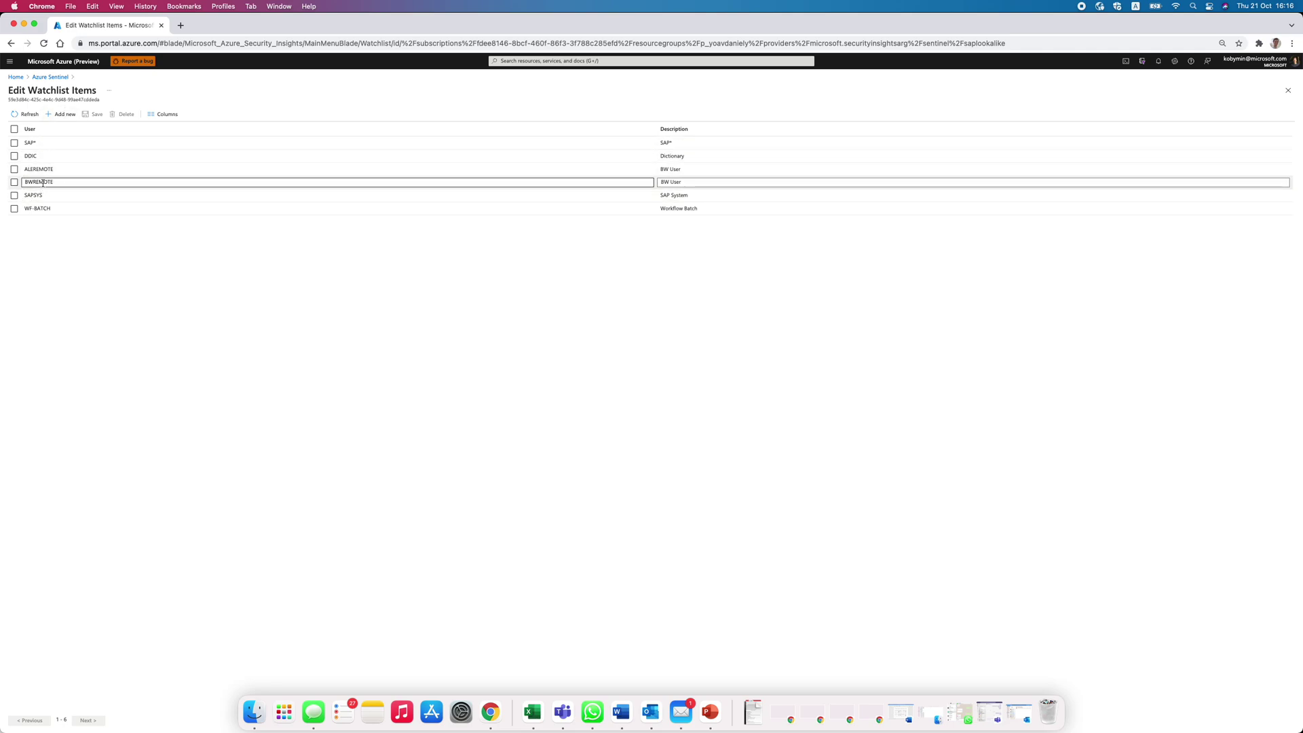
left_click(41, 144)
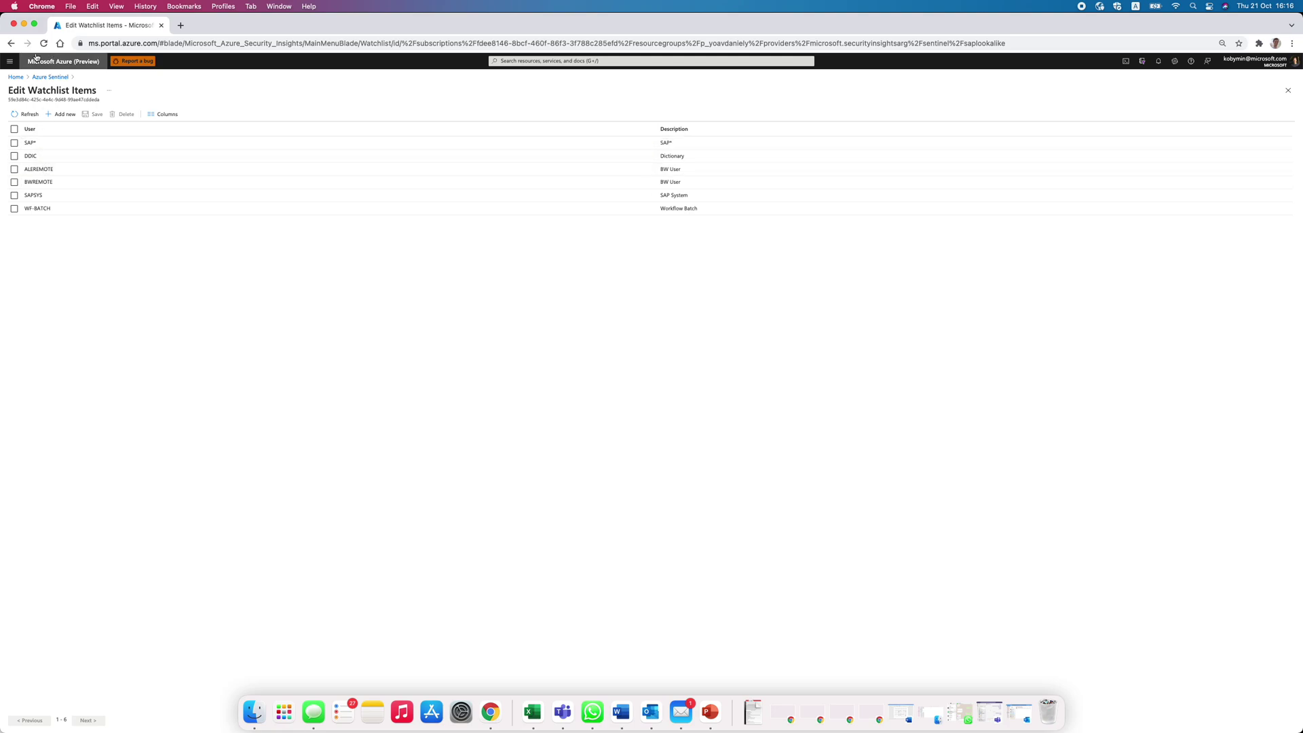
left_click(11, 43)
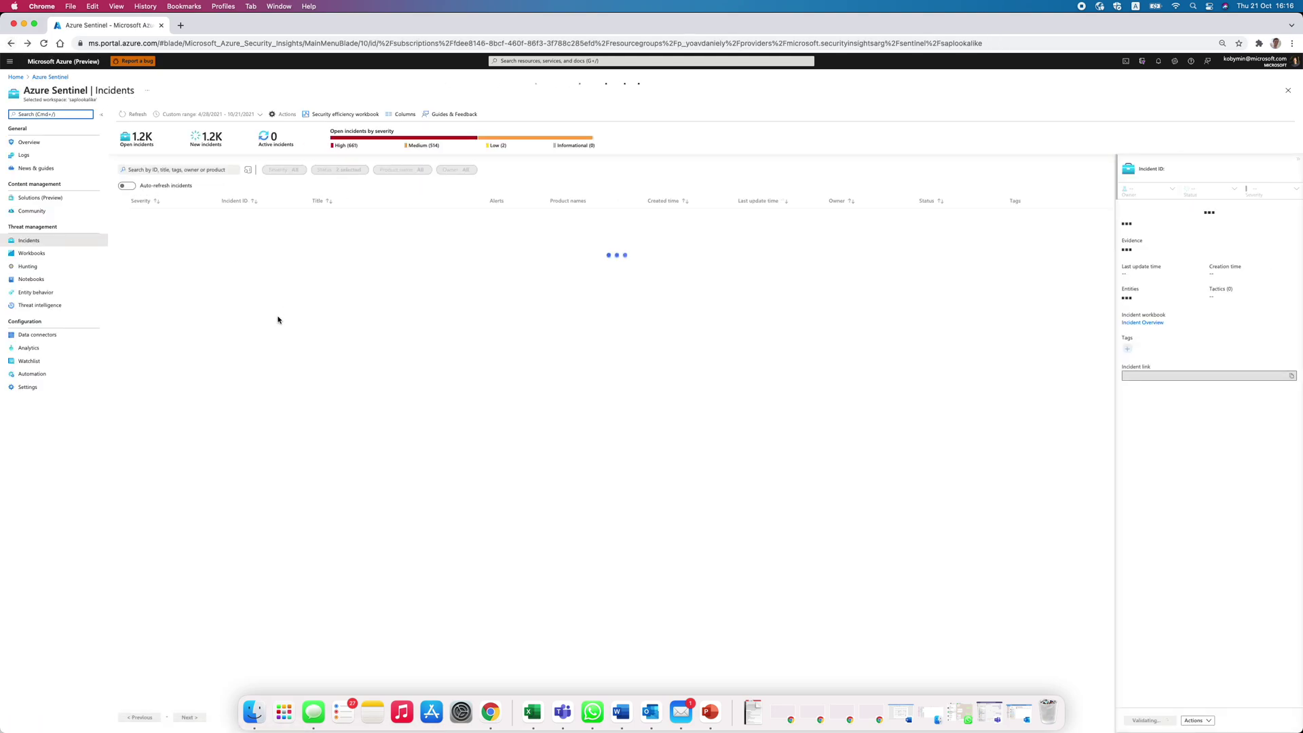
Open the items of the "SAP - Systems" watchlist and examine the system IDs, roles and usages.
left_click(40, 362)
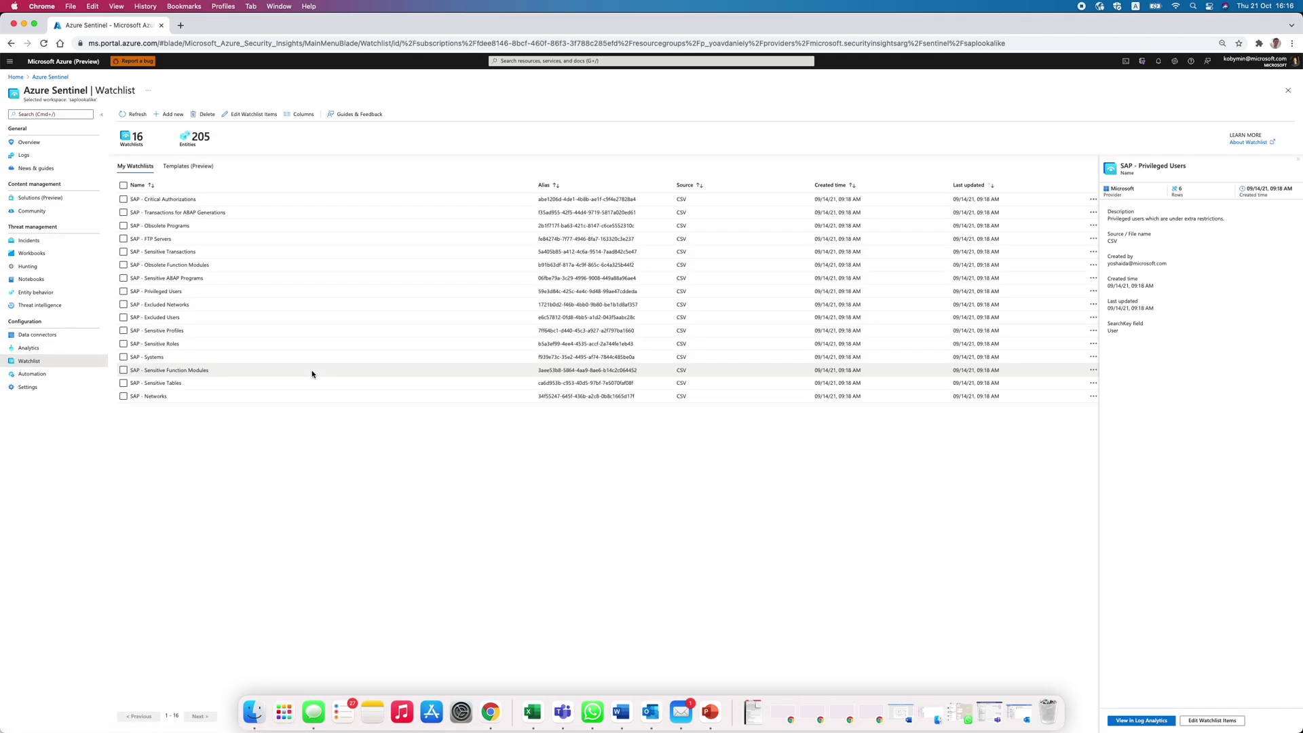
left_click(181, 363)
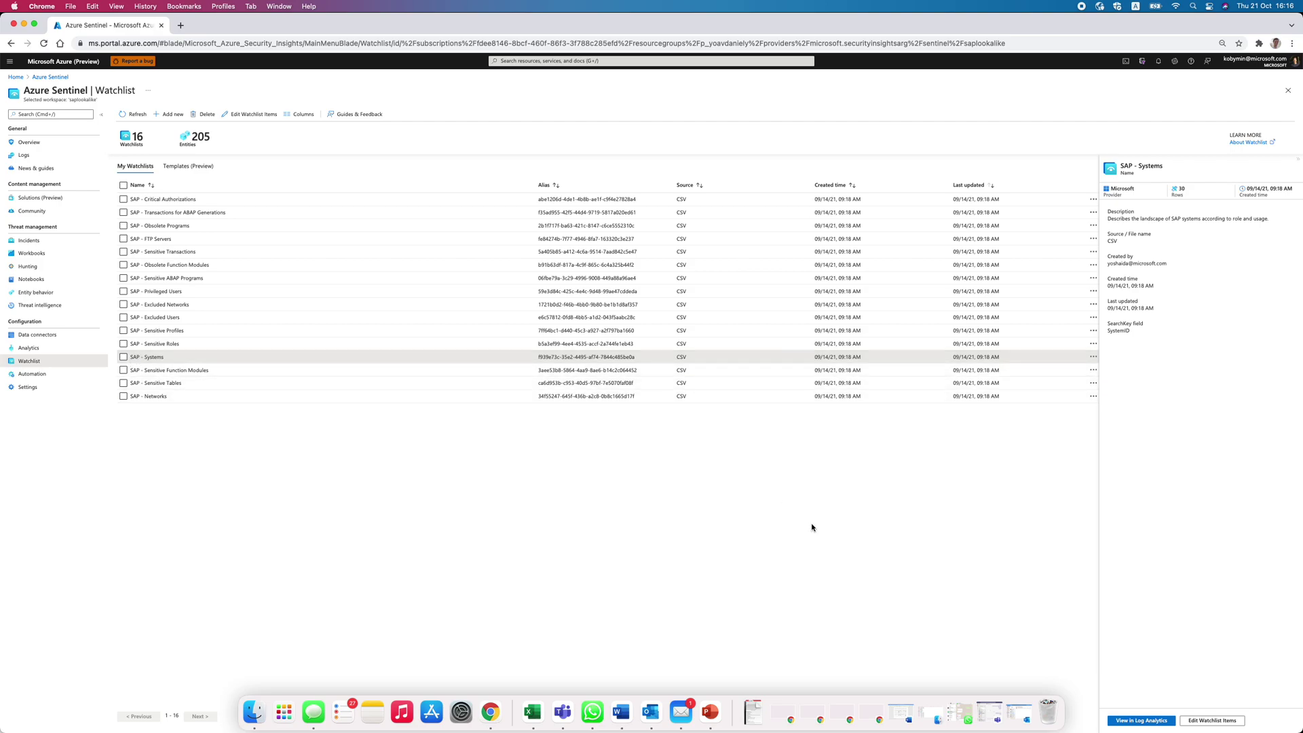
left_click(1208, 723)
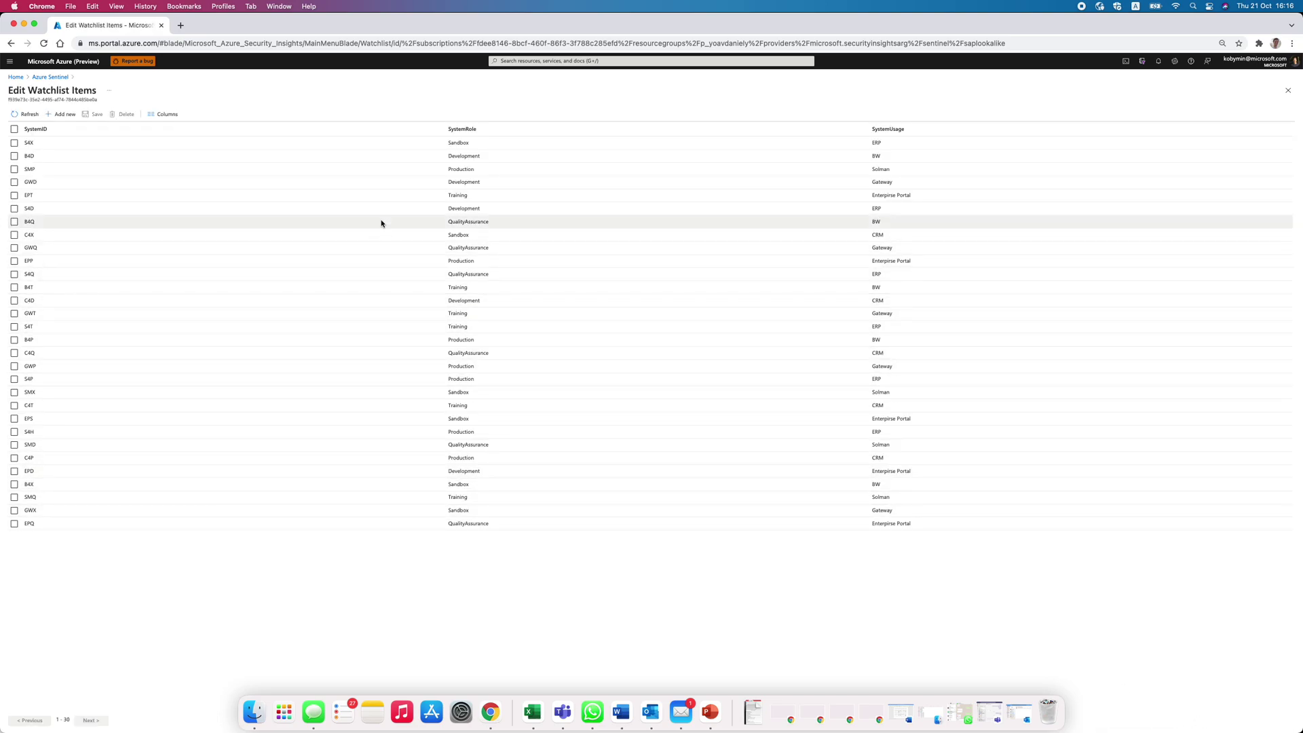
left_click(72, 264)
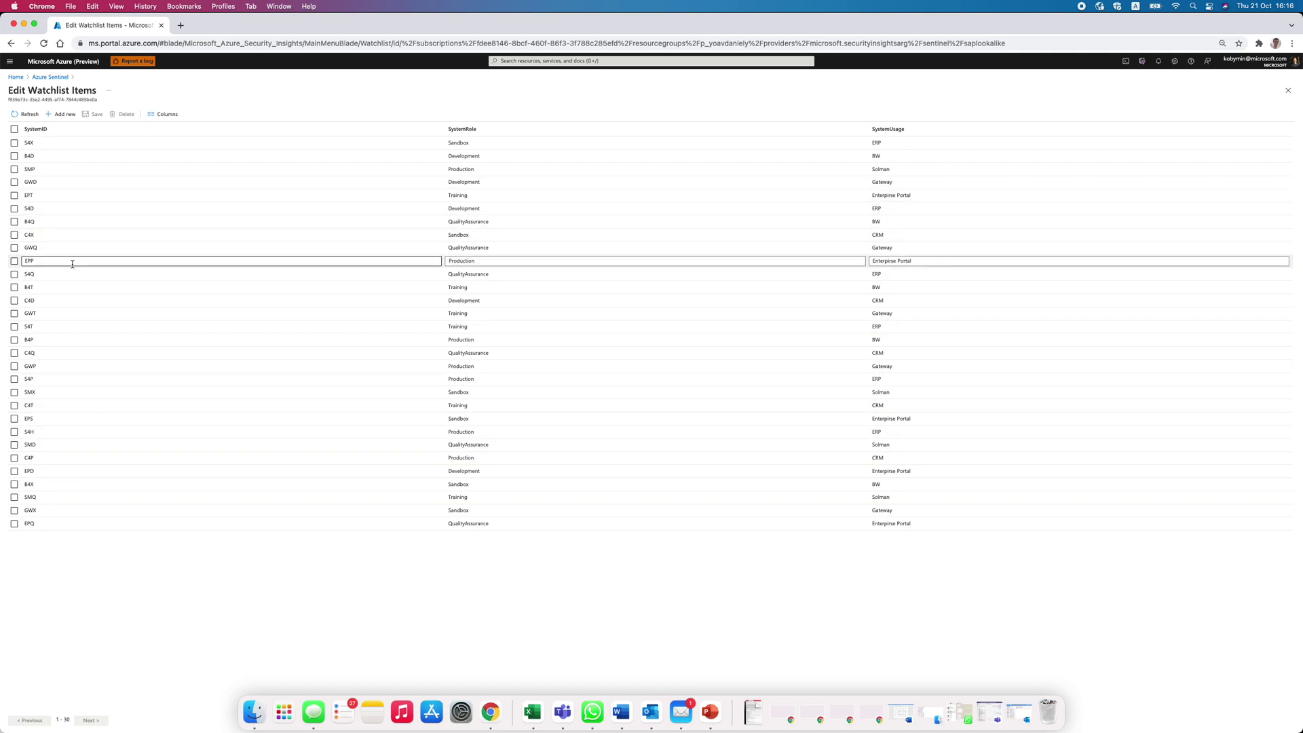
left_click(174, 157)
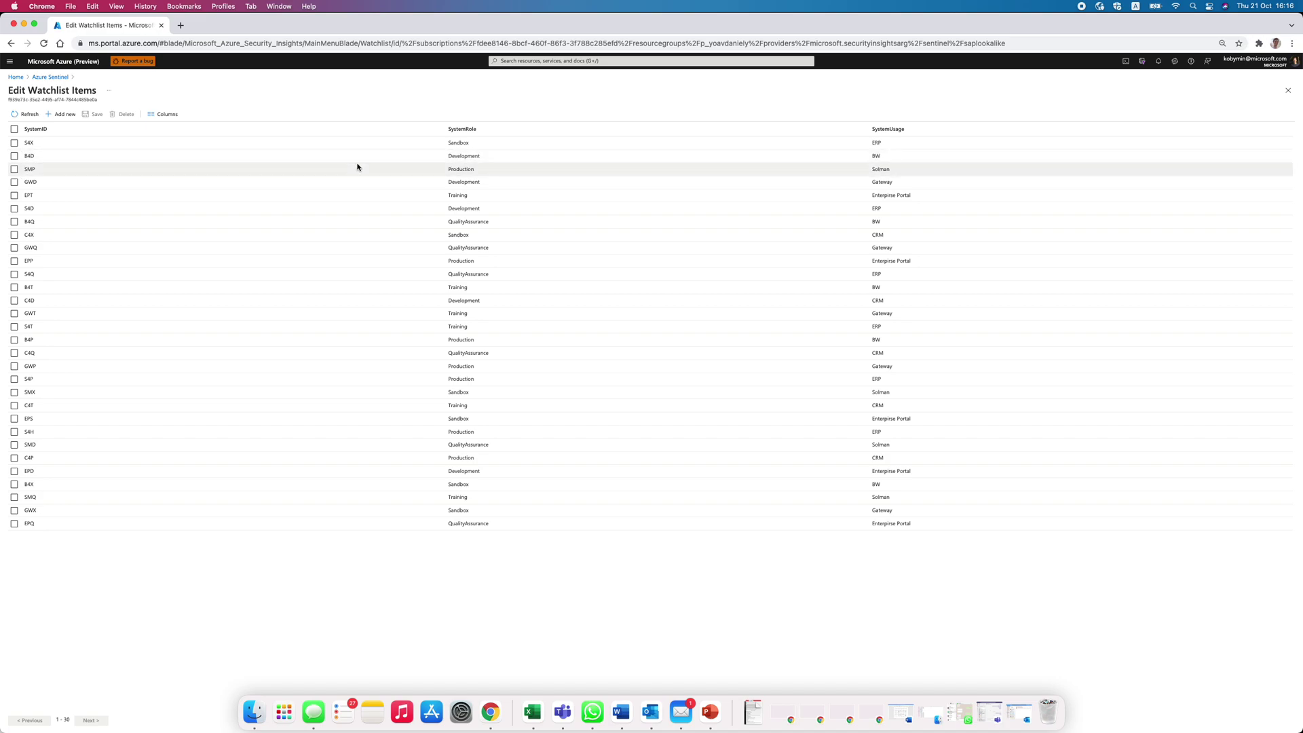
Mark the production systems SMP and EPP in the watchlist items and return to the watchlist overview without saving.
left_click(451, 170)
left_click(245, 182)
left_click(30, 169)
left_click(15, 170)
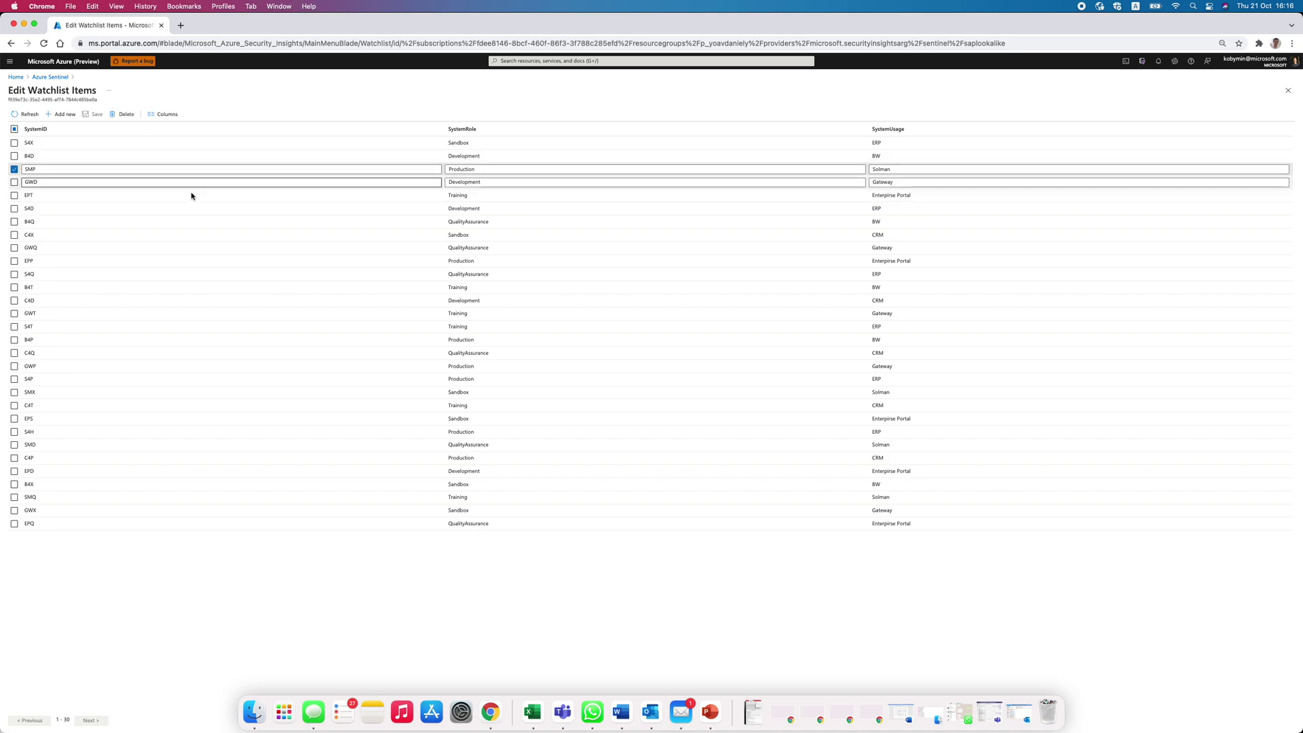
left_click(14, 261)
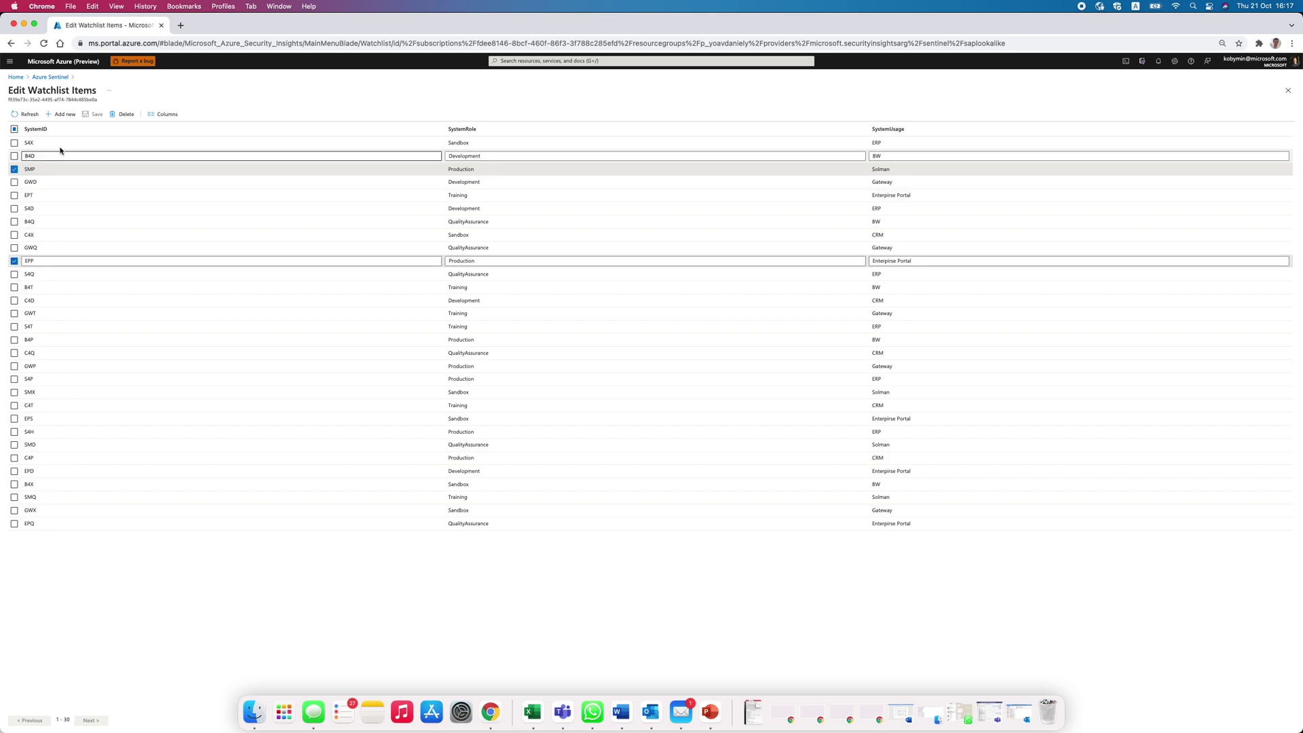
left_click(49, 79)
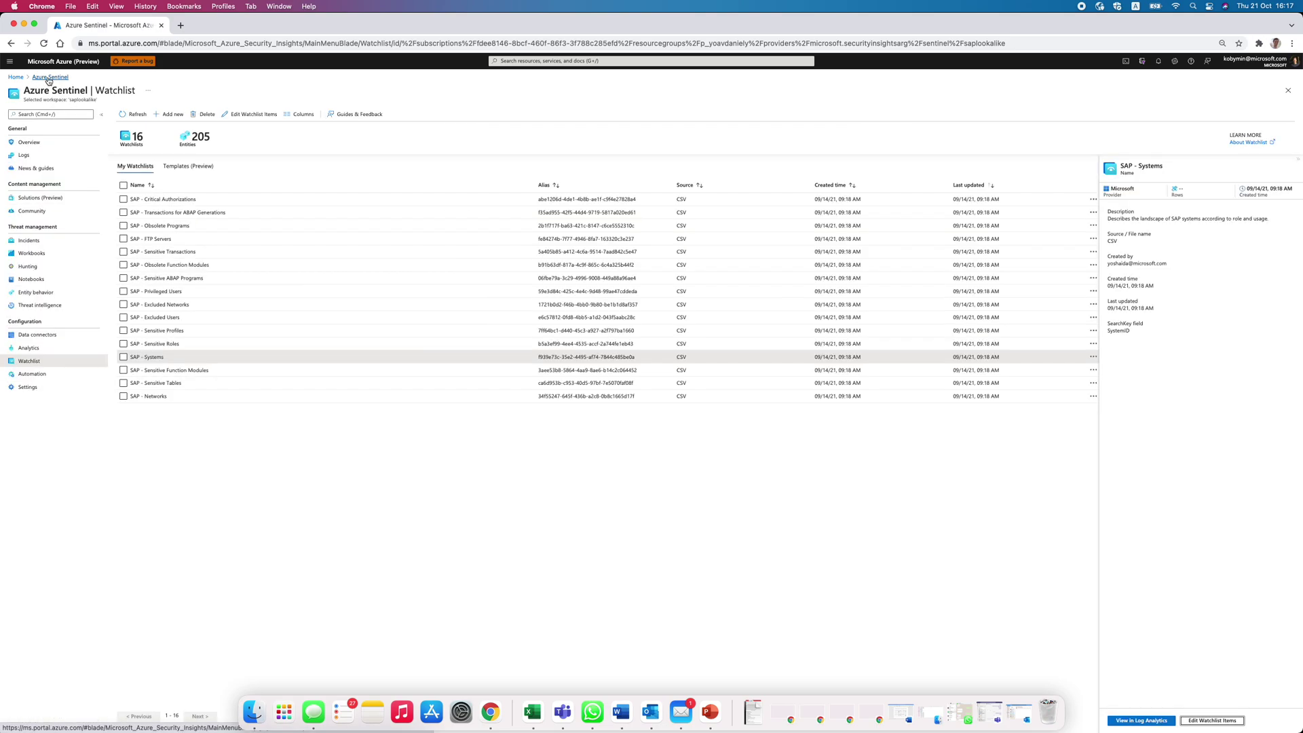